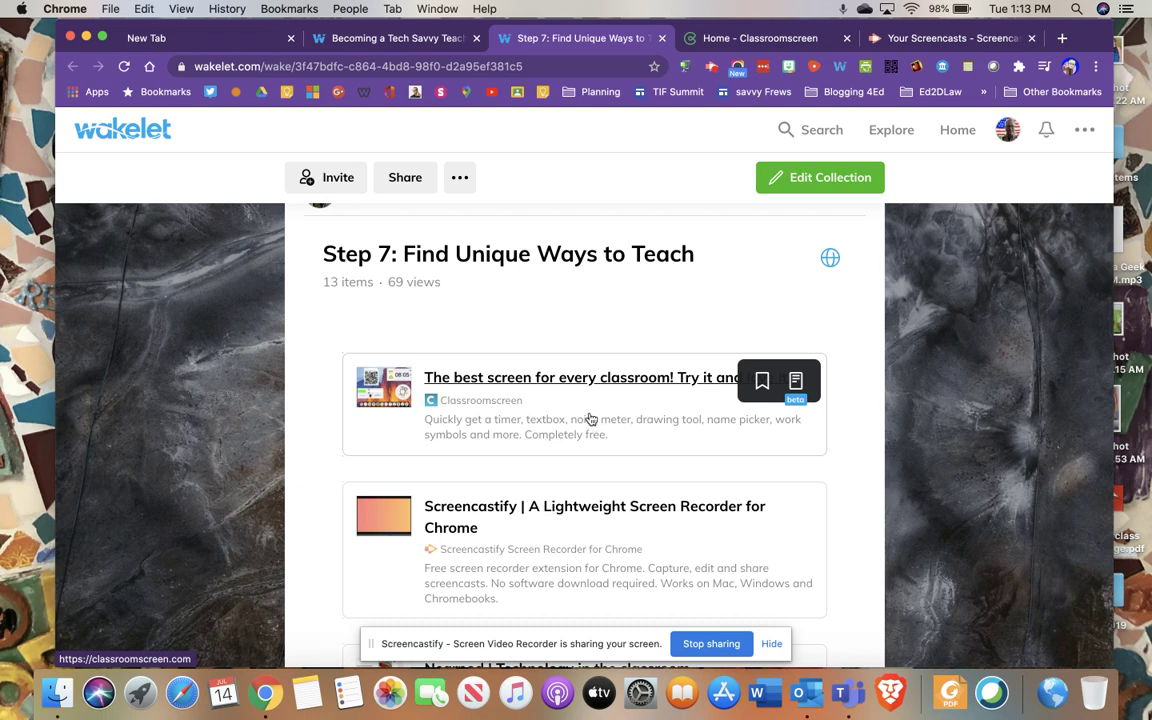
Step: Open a Classroomscreen board with the Monument Valley background and hide the screen-sharing notice
click(760, 38)
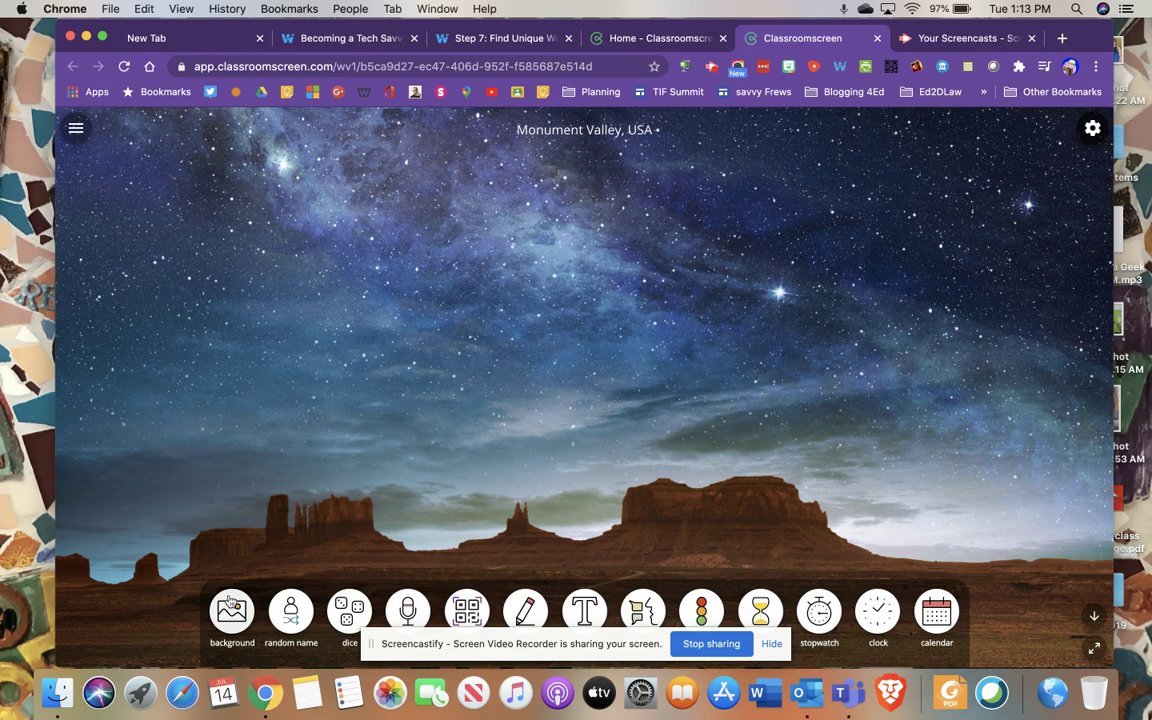
click(728, 643)
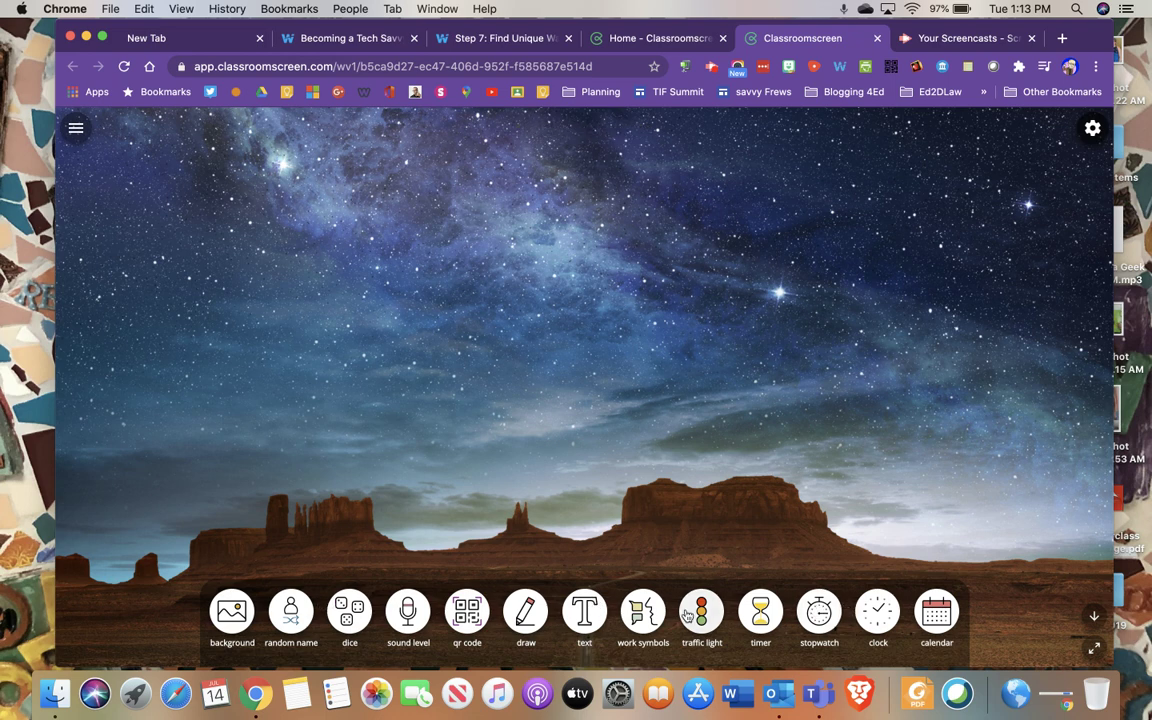
Step: Add a timer, set it to 09:50, and close it
click(767, 625)
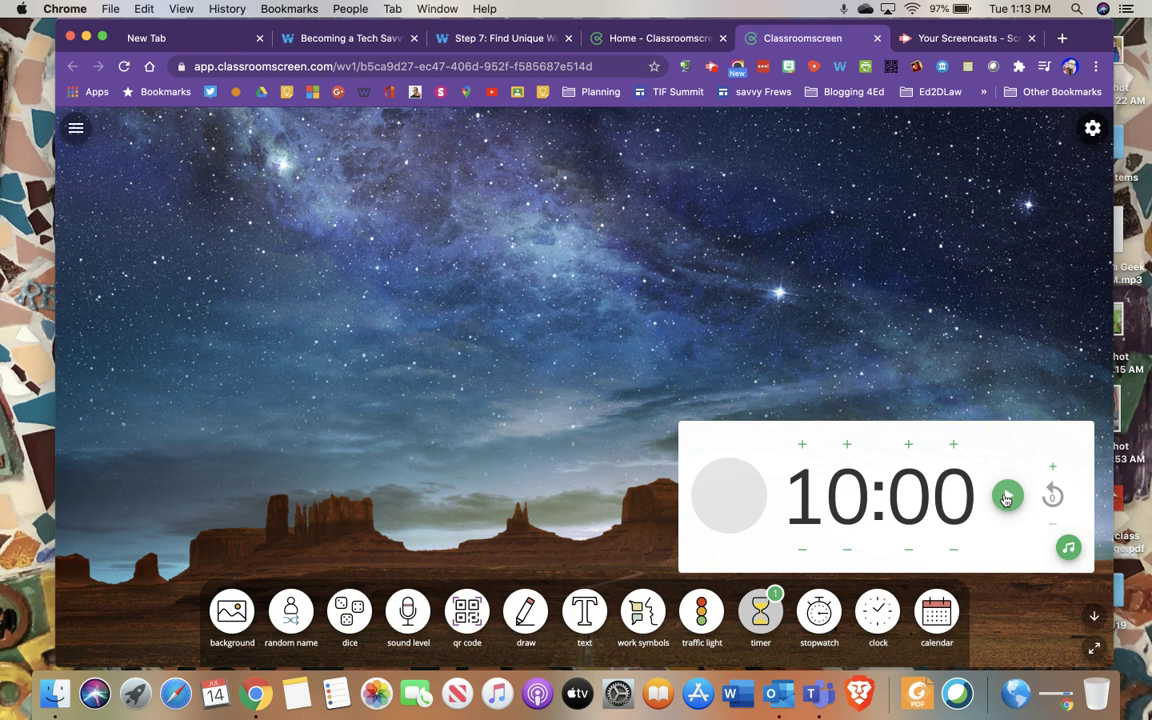
click(907, 549)
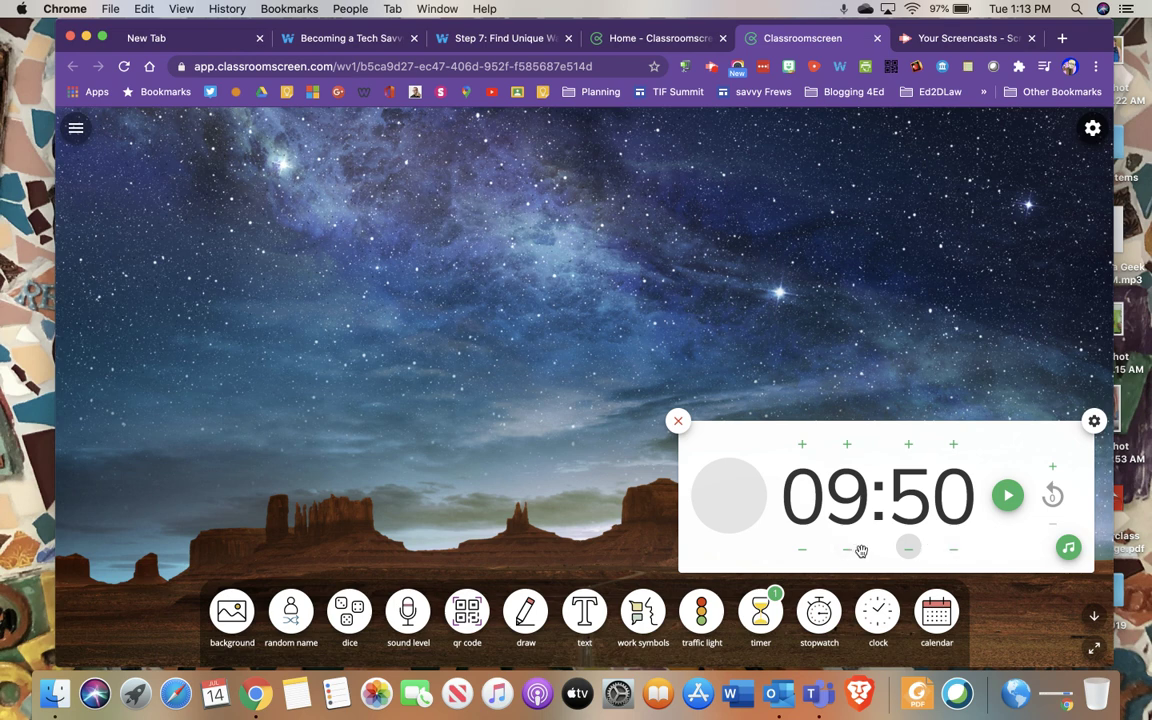
click(677, 424)
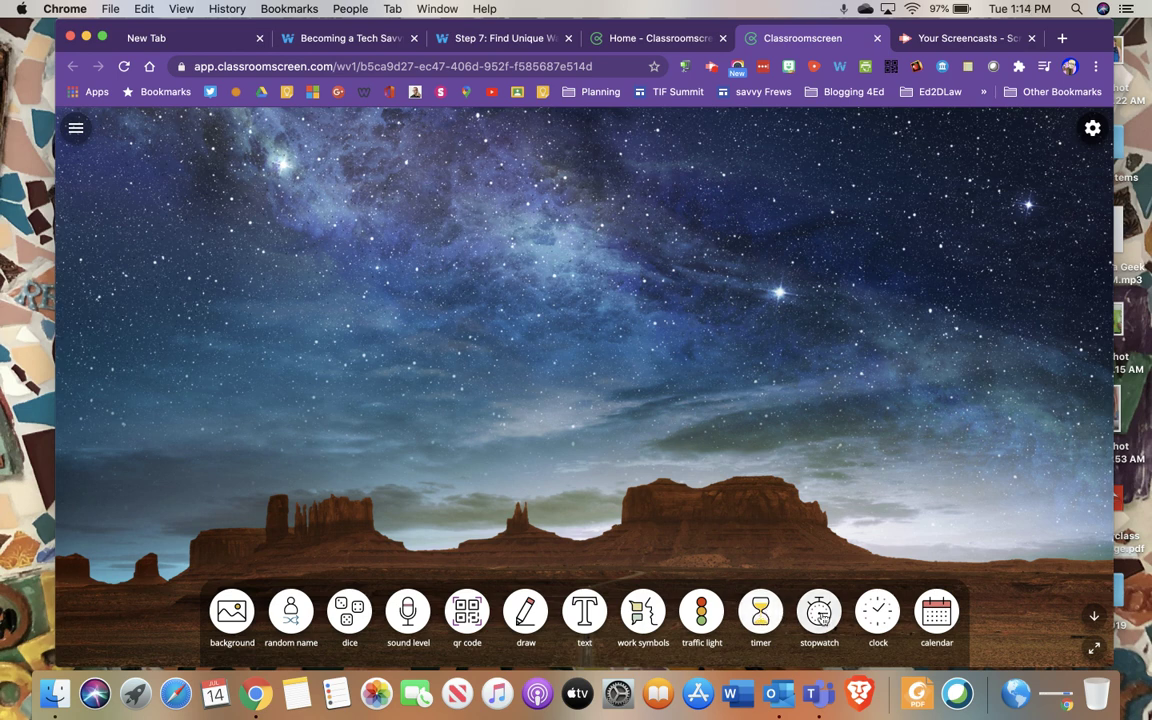
Step: Add a clock and sound level meters to the board, allowing the site to use the microphone
click(881, 618)
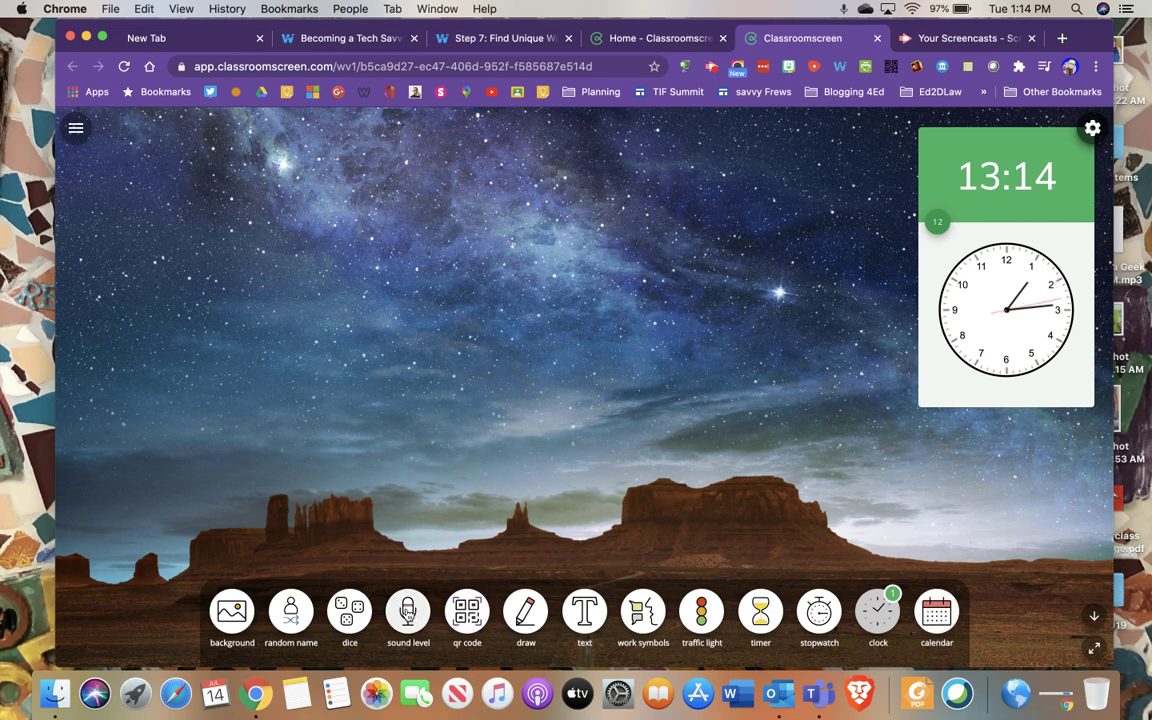
click(407, 612)
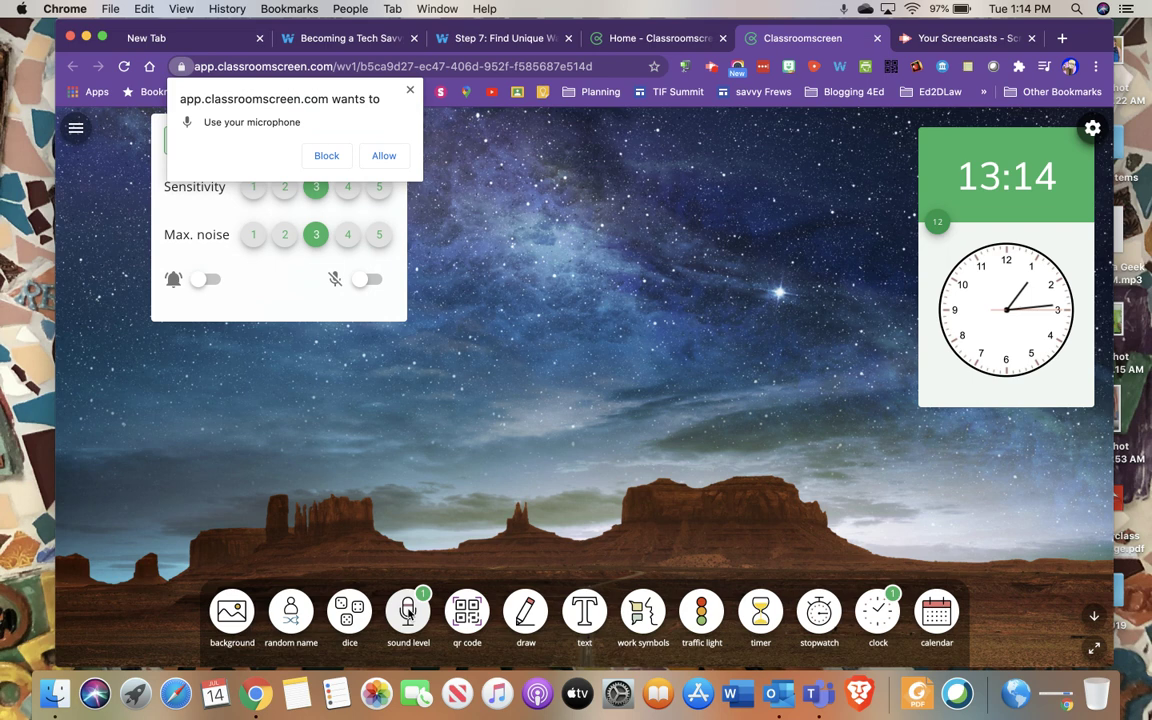
click(384, 156)
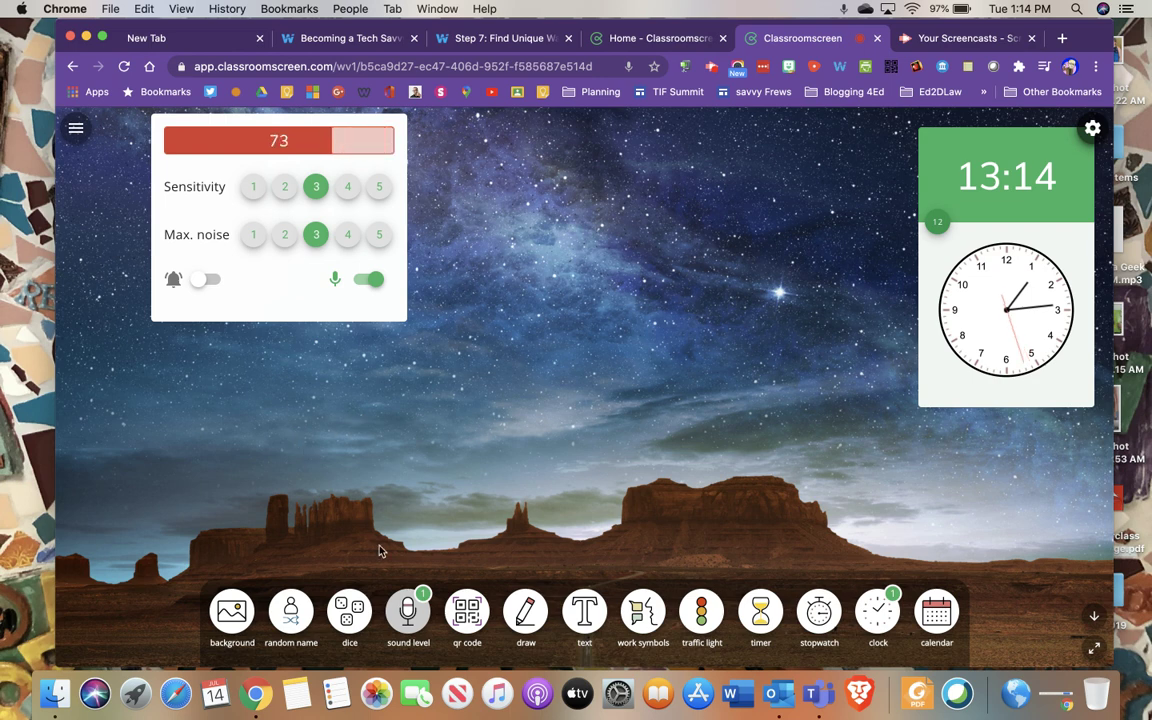
click(406, 610)
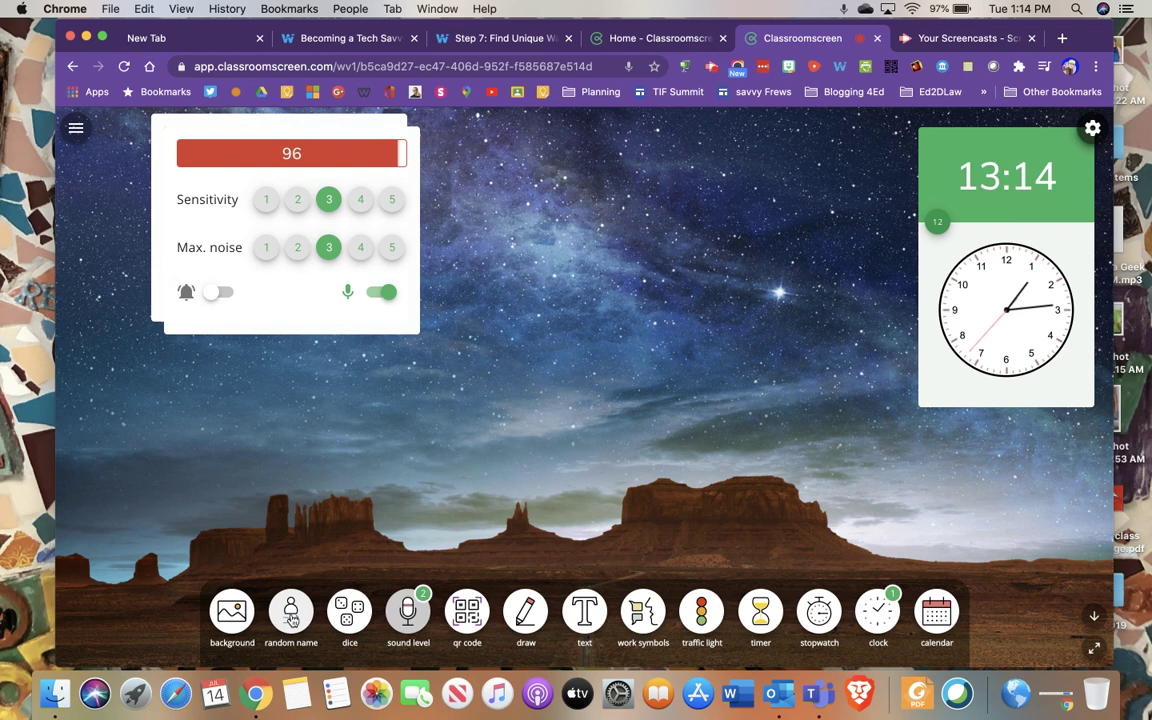
Step: Open the random name picker with its one-name-per-line list, and close it without entering names
click(291, 618)
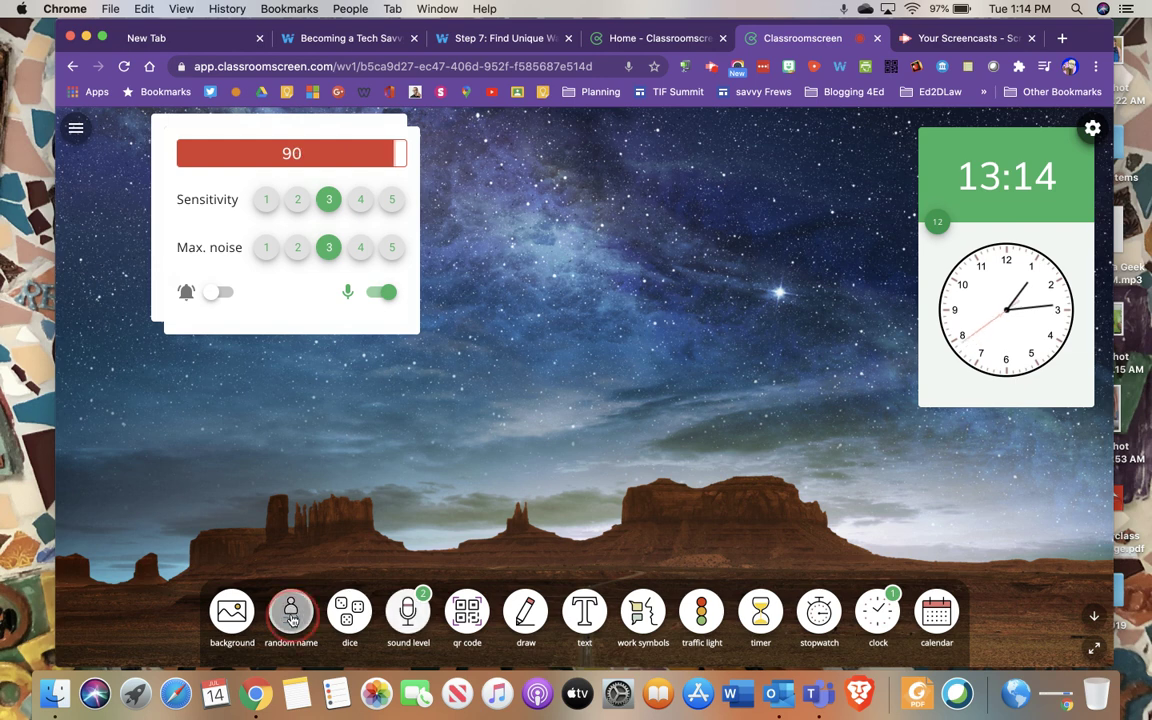
click(239, 370)
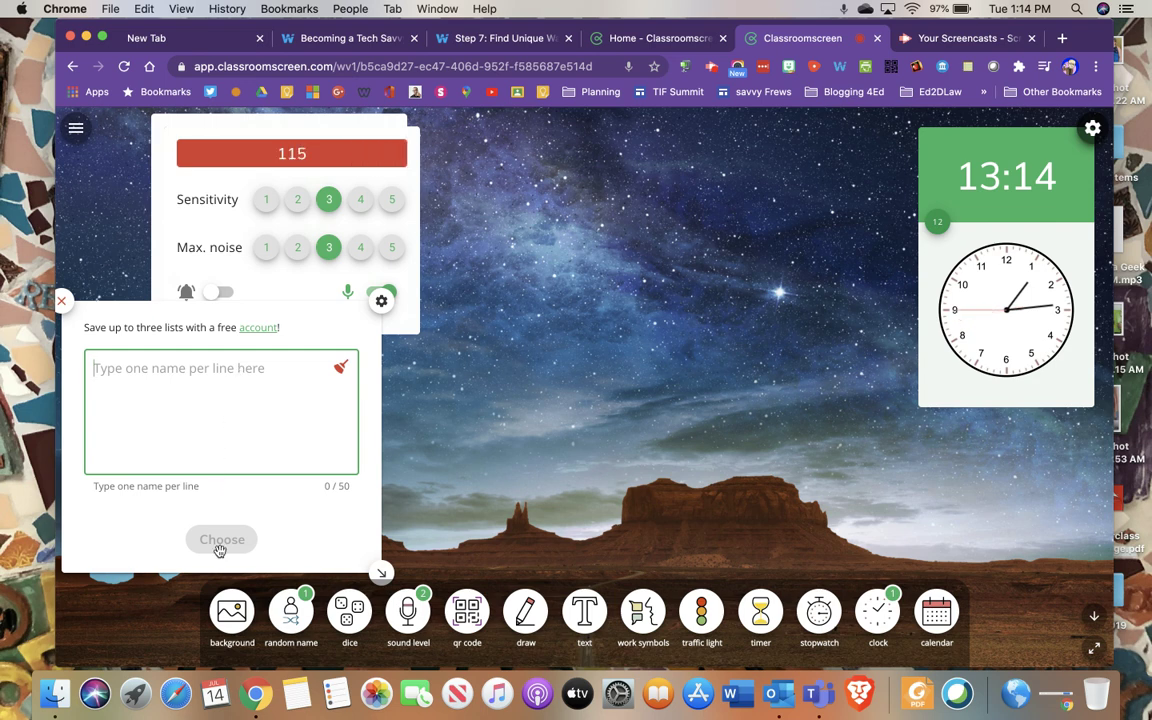
click(486, 479)
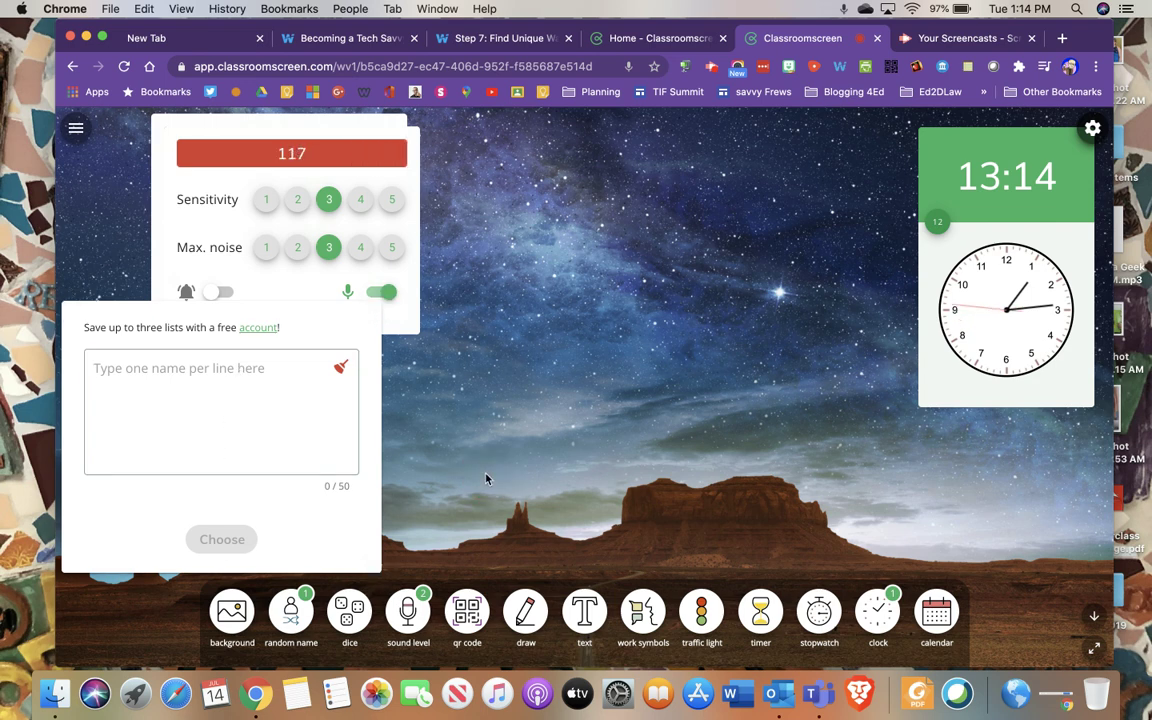
click(365, 321)
click(61, 300)
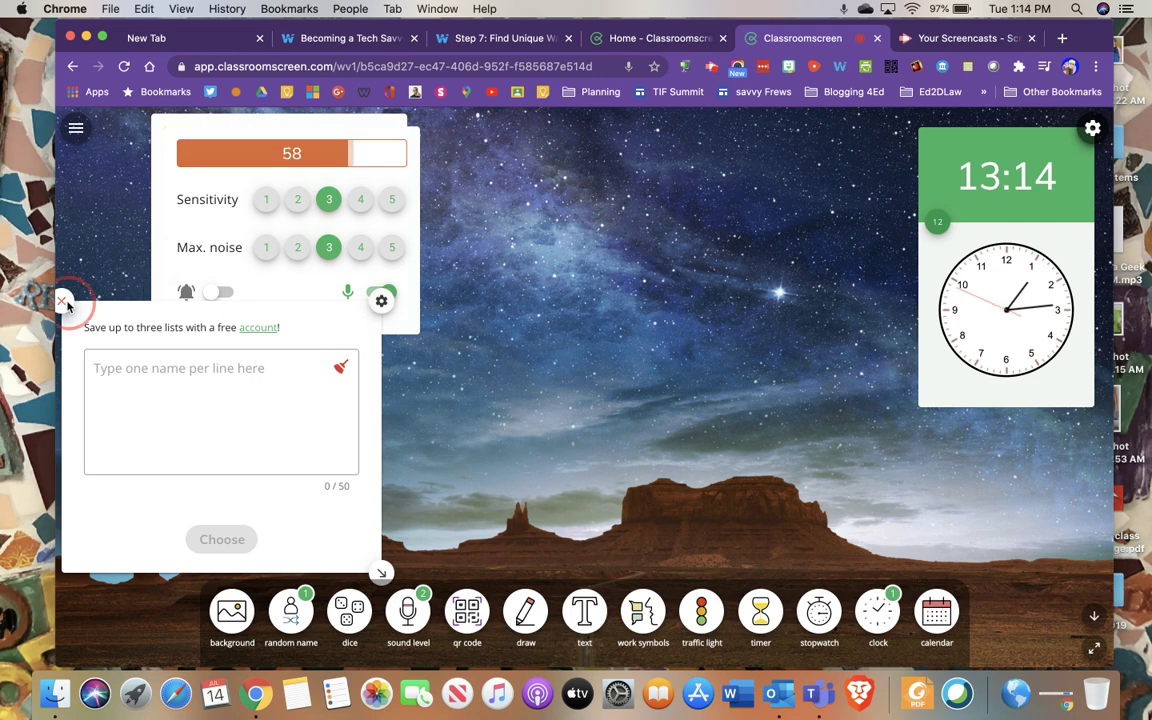
click(472, 614)
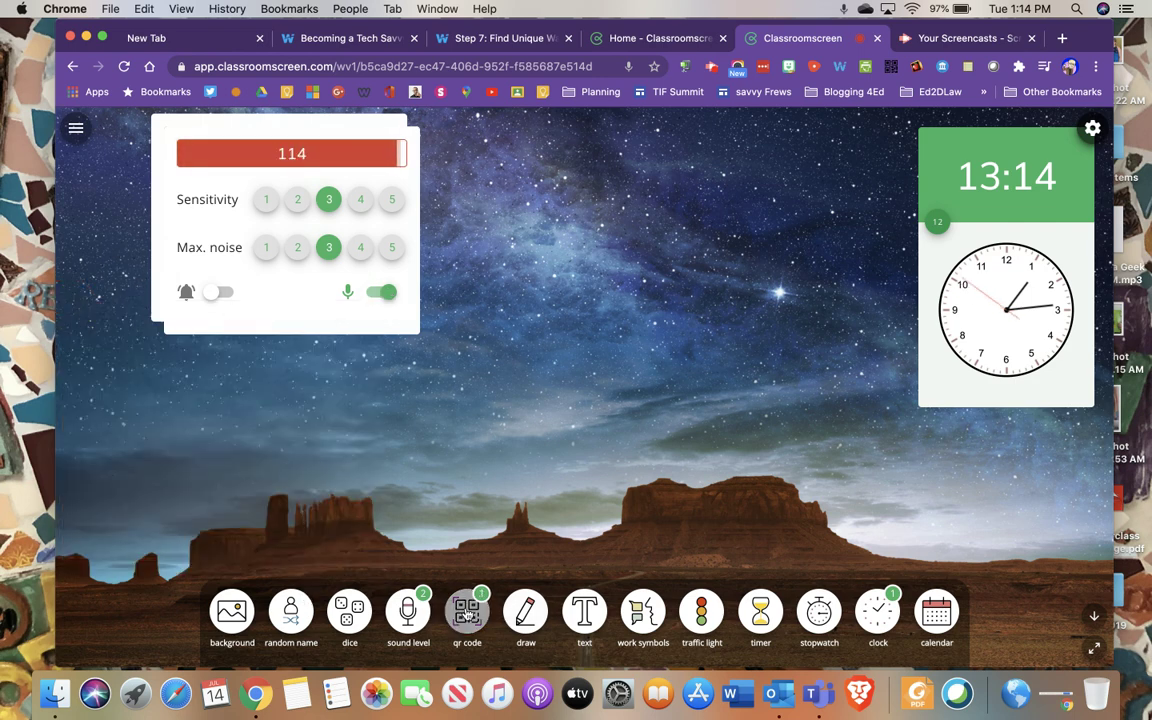
click(596, 149)
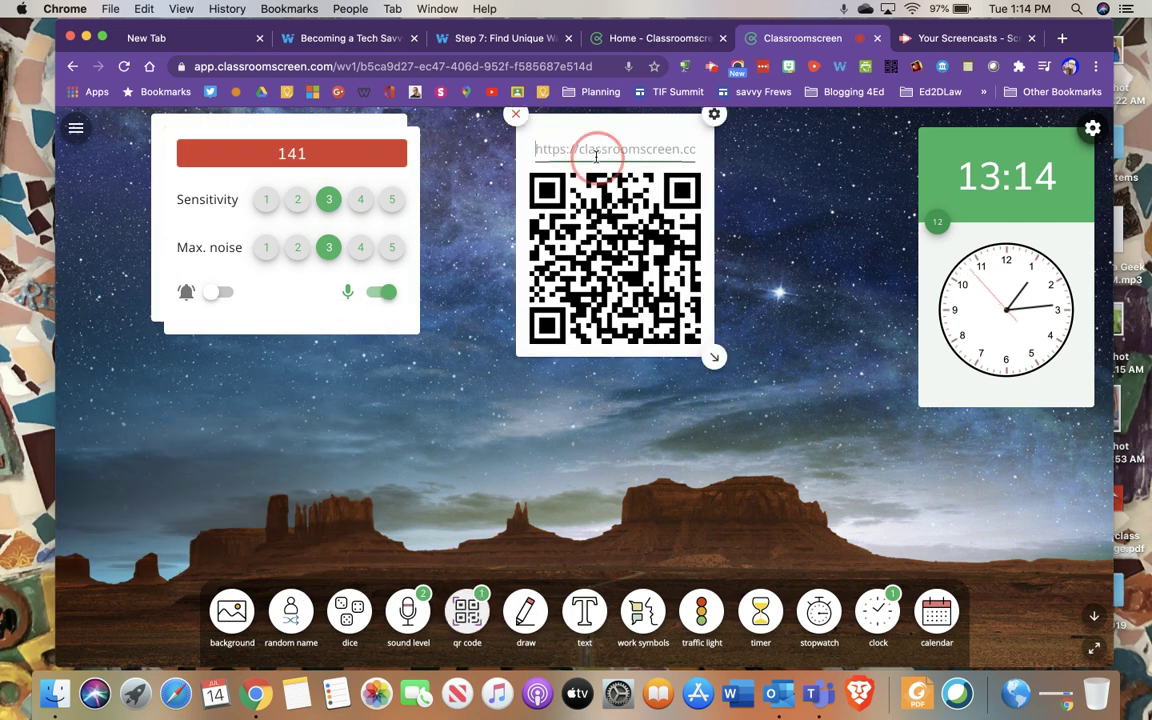
text(https;)
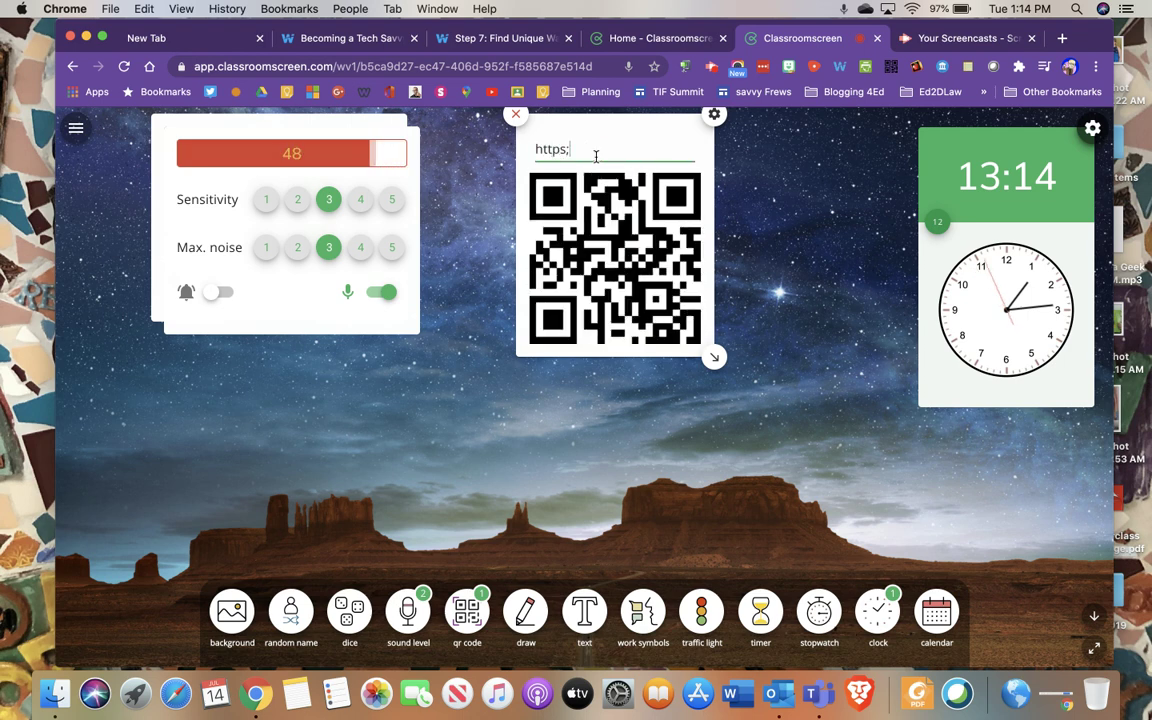
key(BackSpace)
text(:)
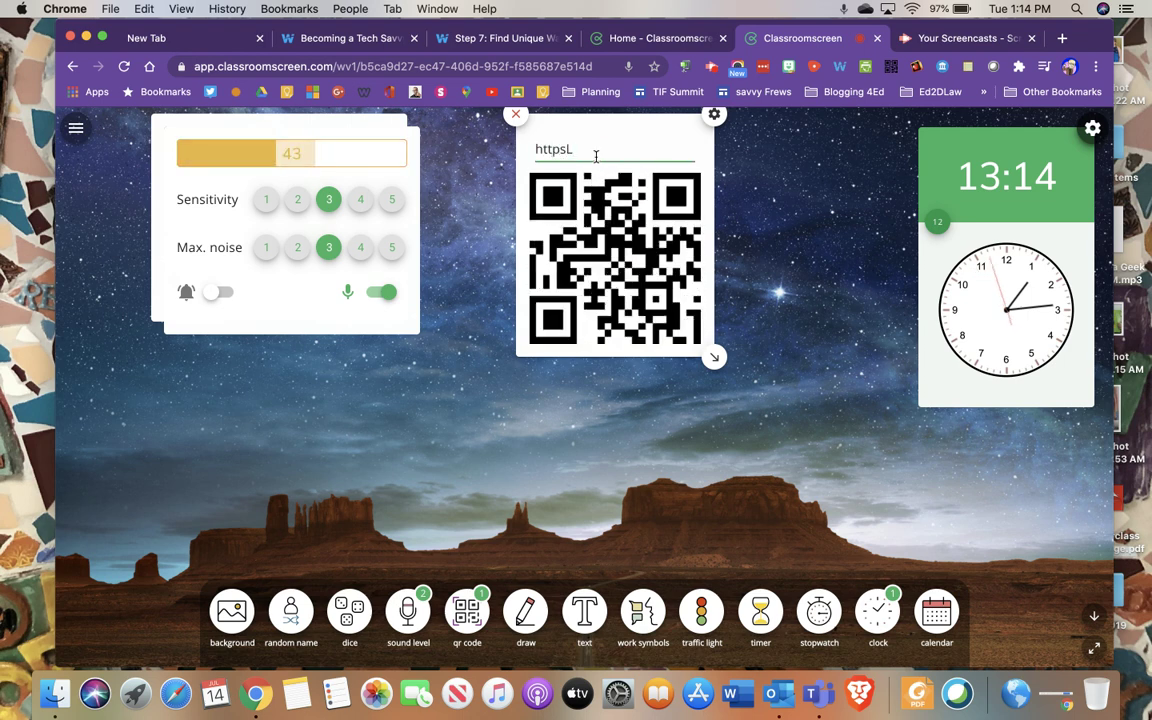
text(www)
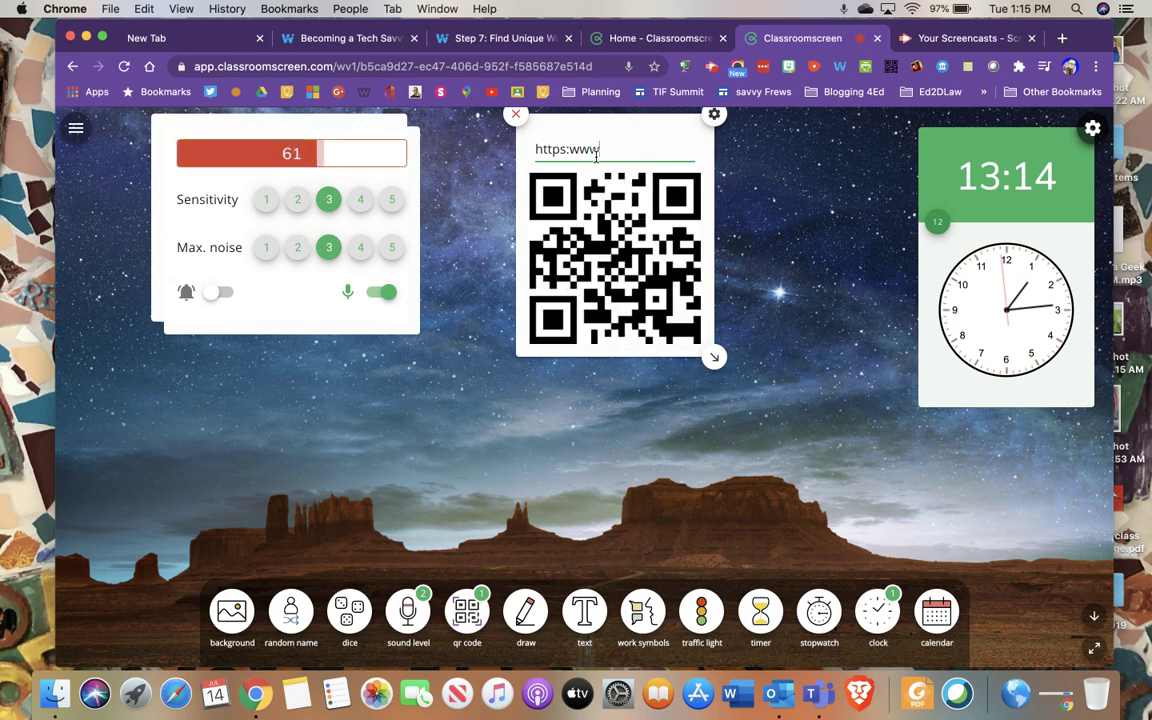
text(.usat)
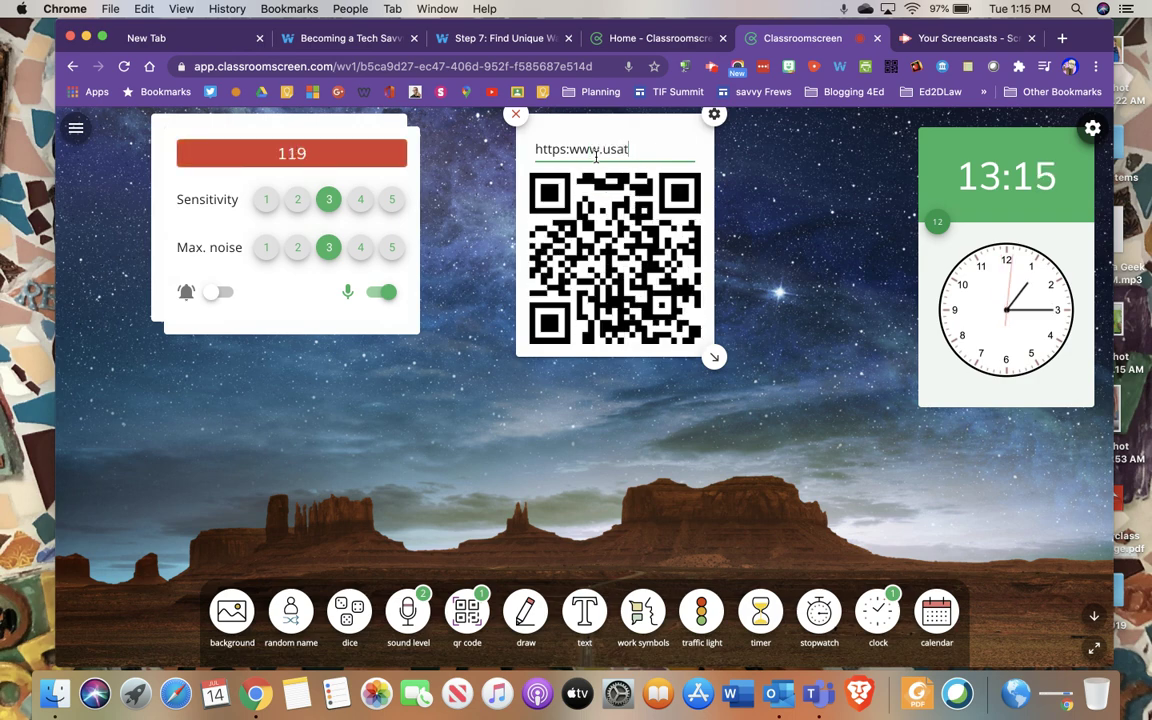
text(o)
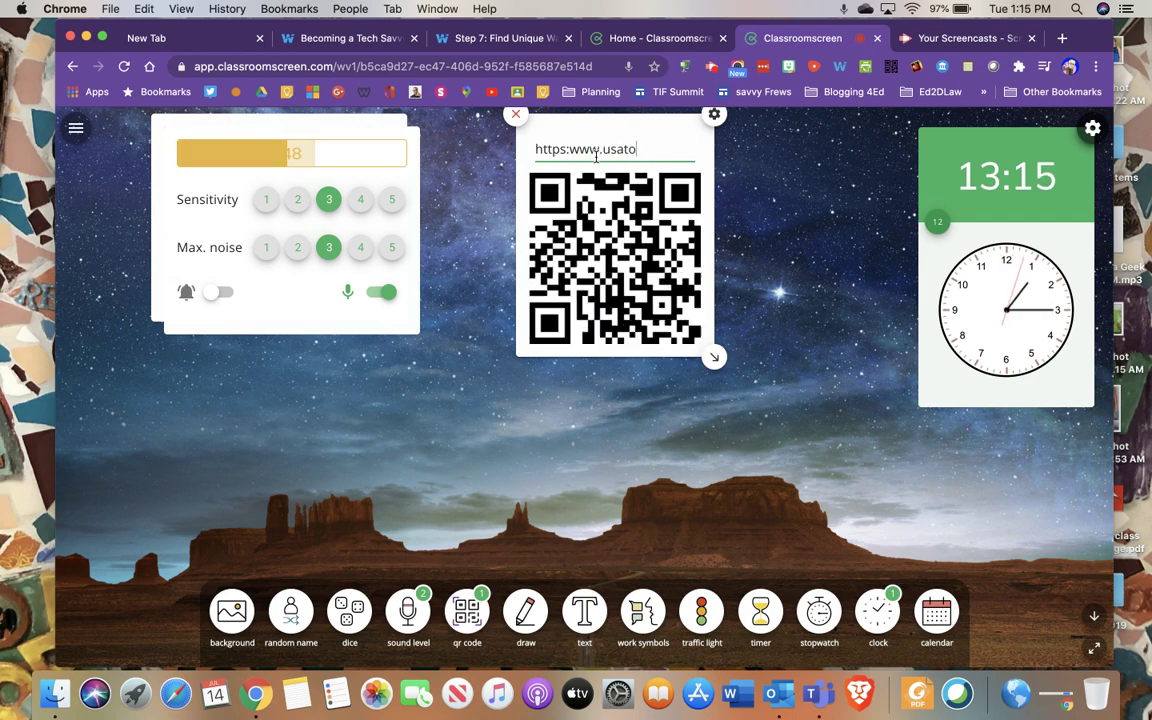
text(day.co)
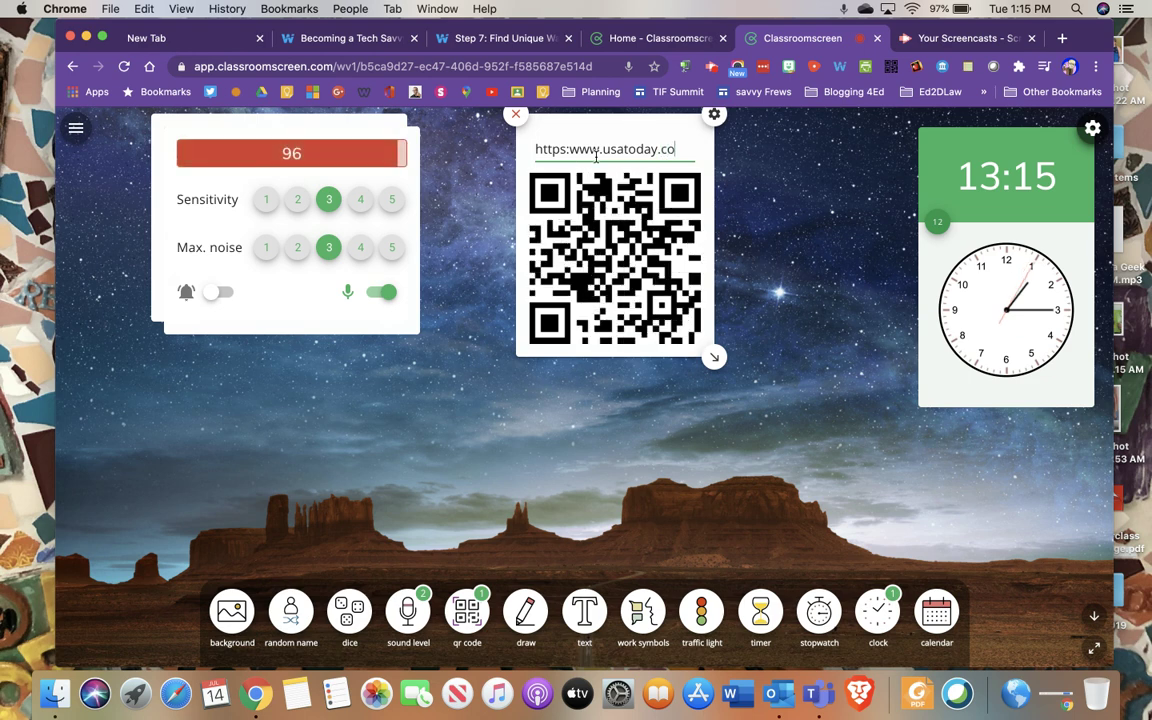
text(m)
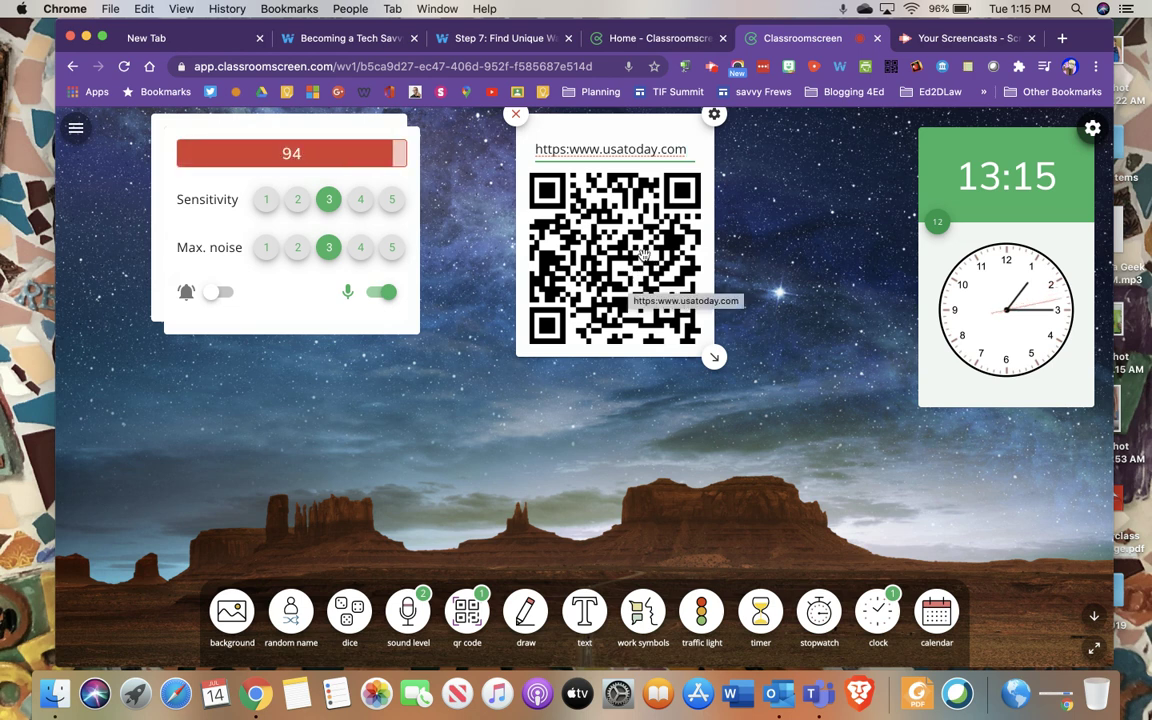
Step: Close every sound level meter and the QR code widget, keeping the clock on the board
click(408, 610)
click(407, 608)
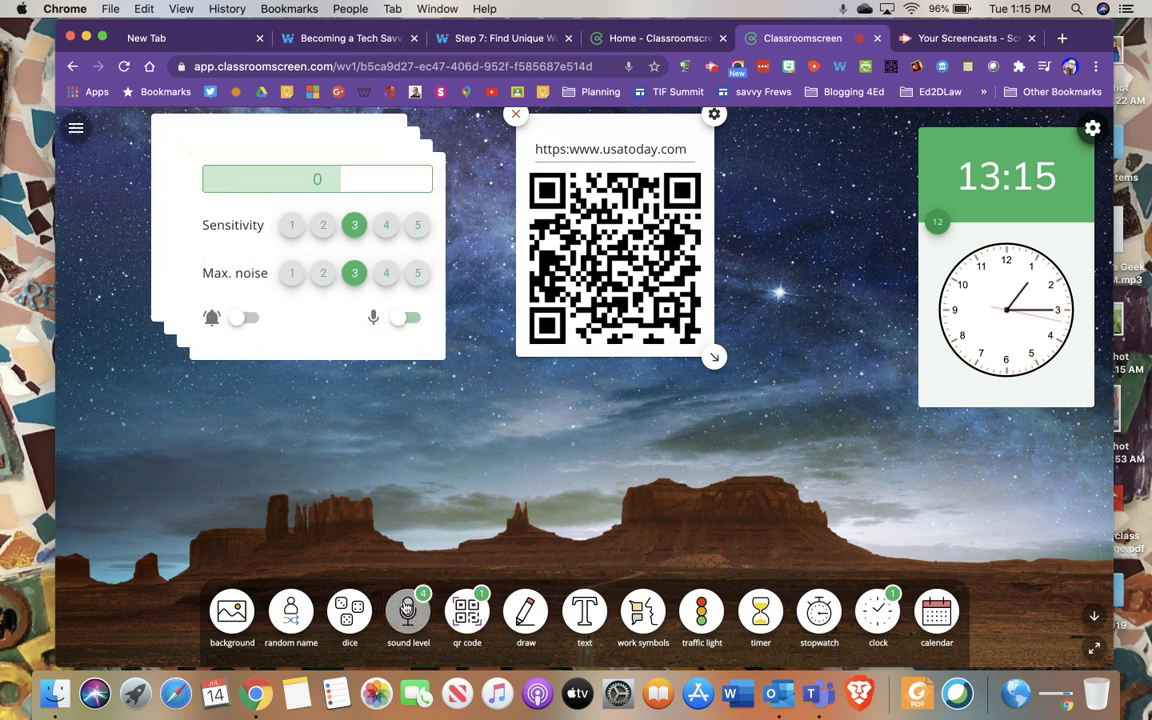
click(407, 608)
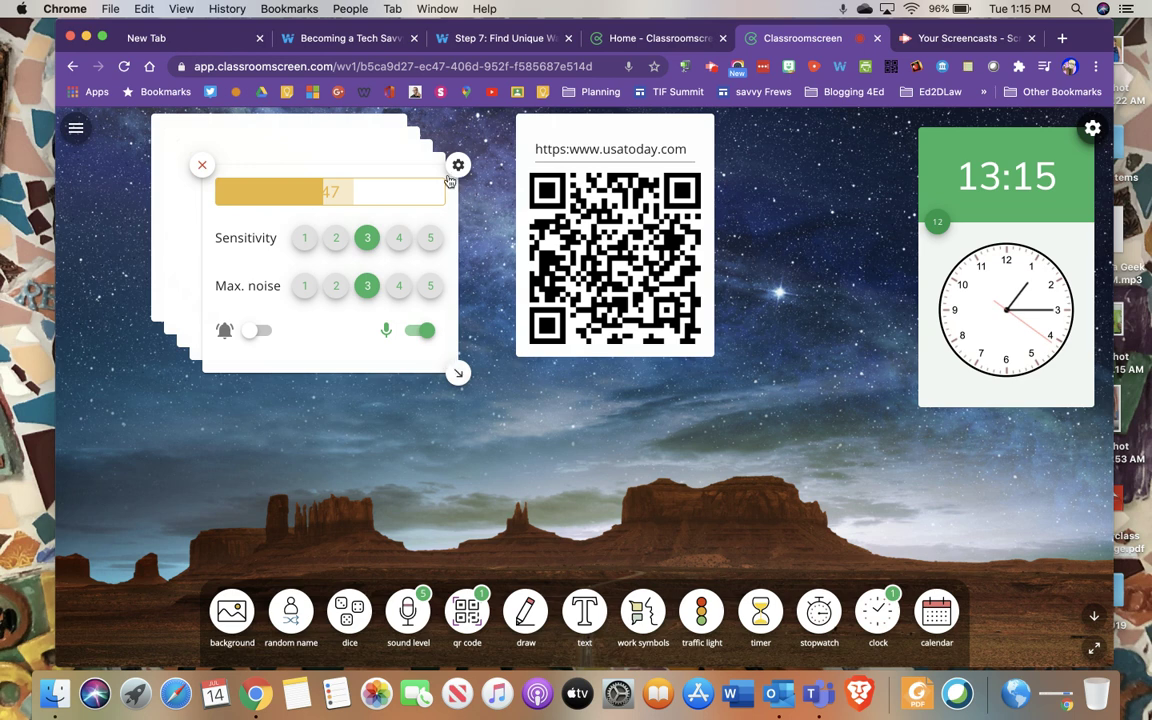
click(207, 172)
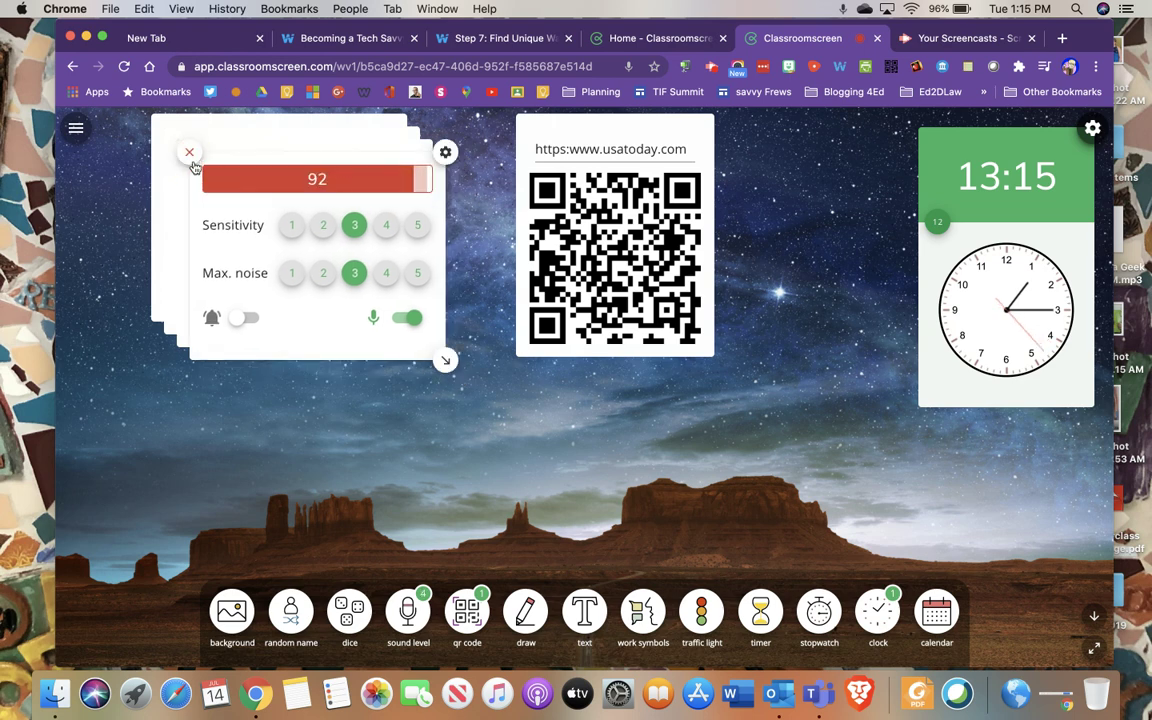
click(186, 151)
click(179, 144)
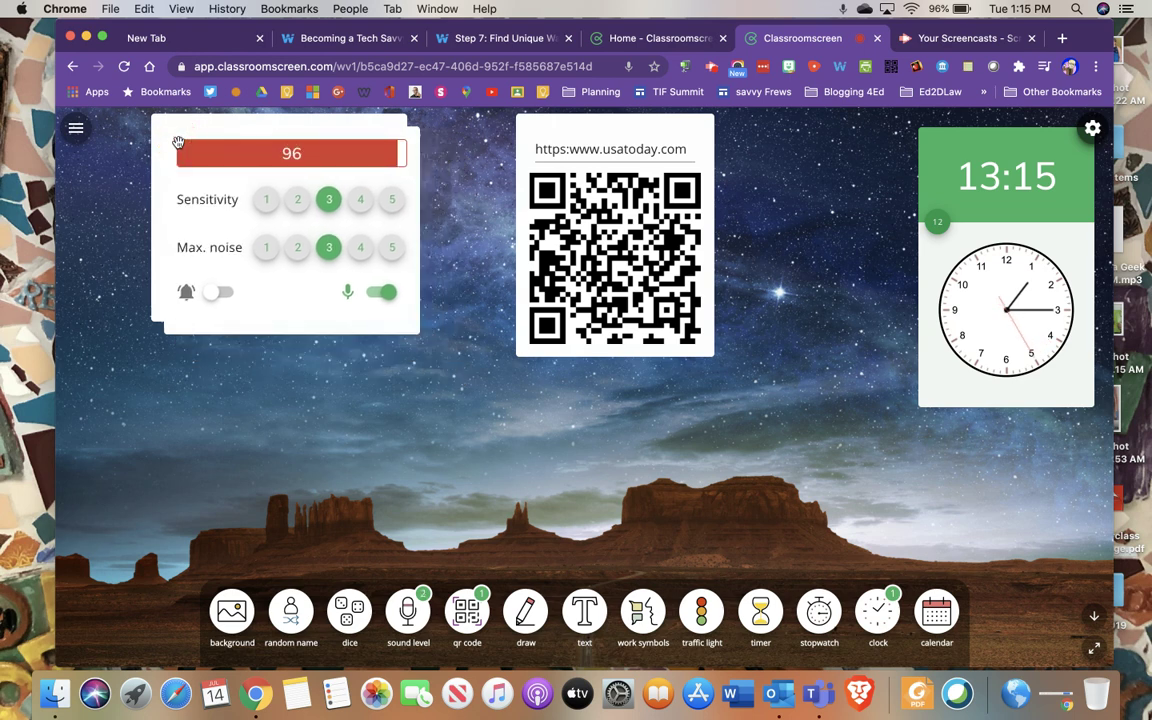
click(149, 118)
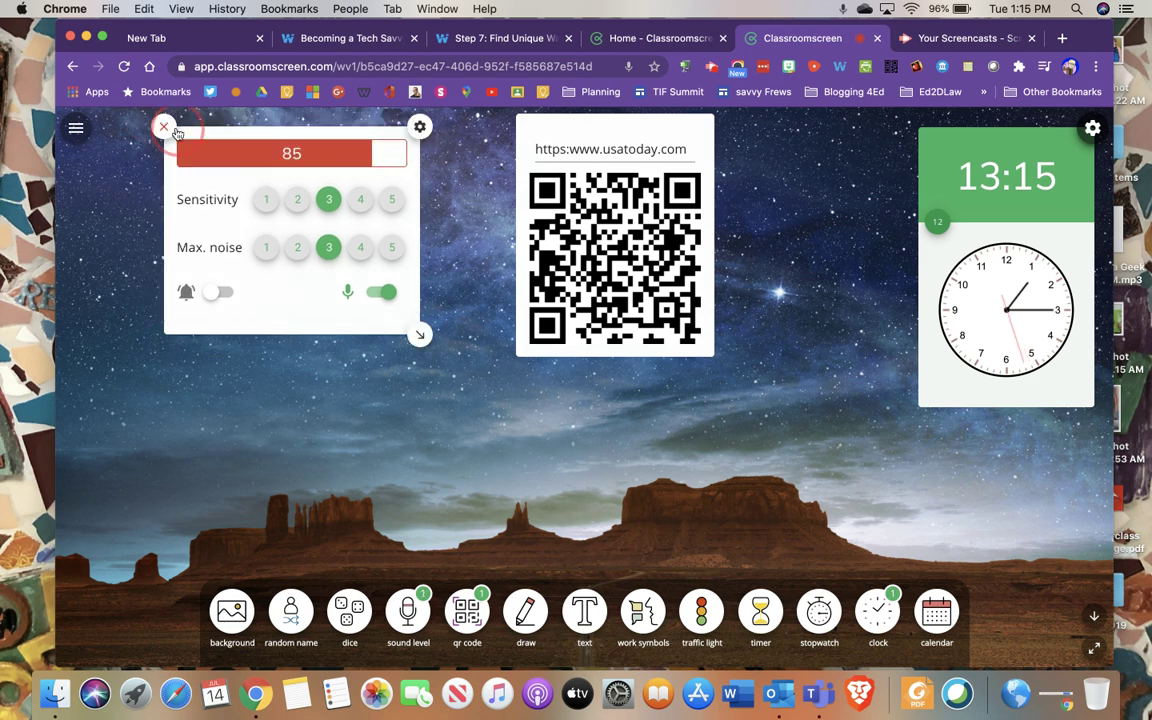
click(153, 120)
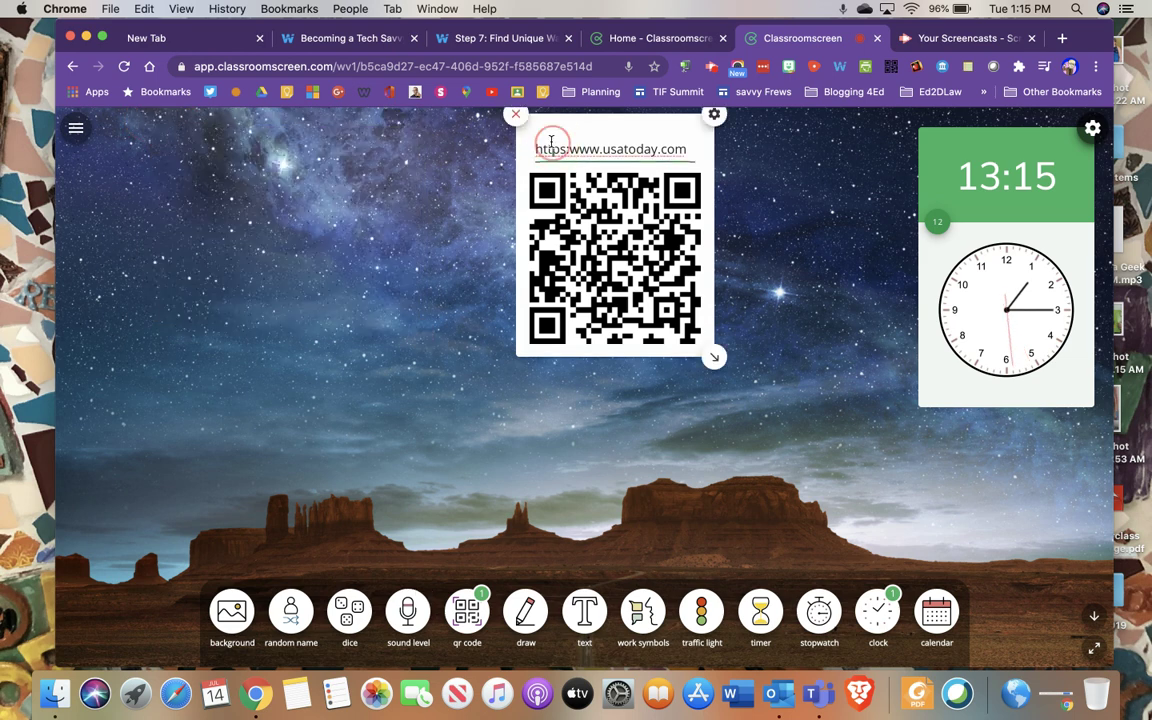
click(515, 114)
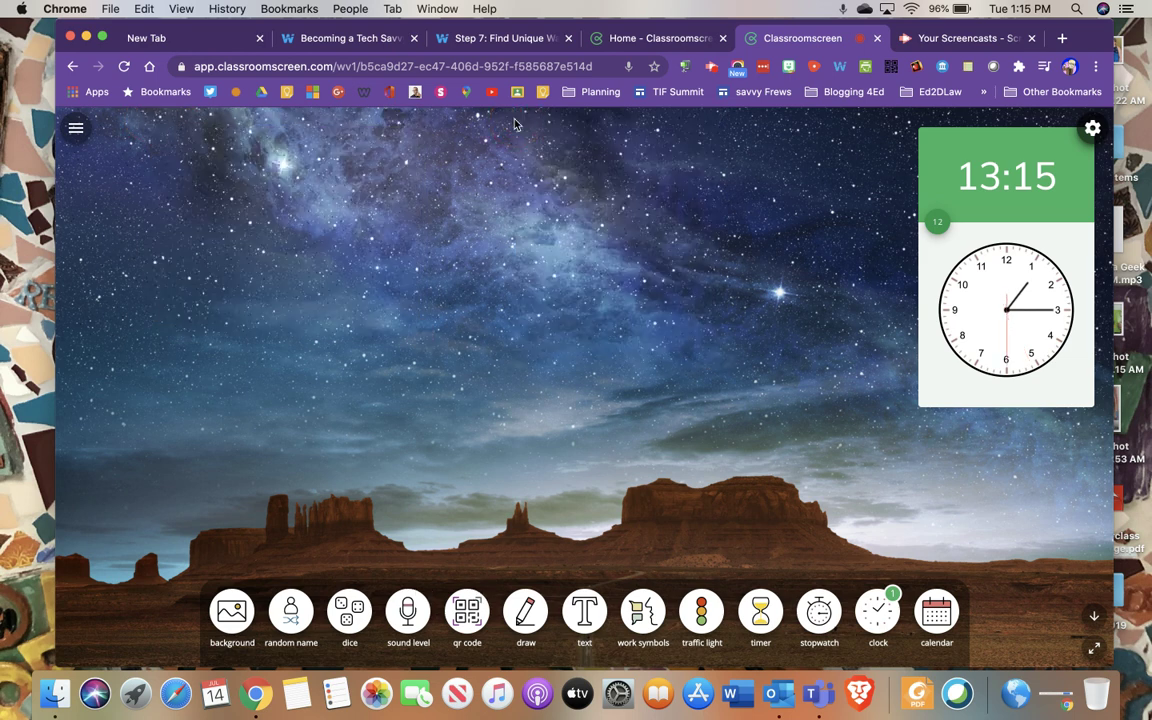
Step: Add a drawing widget and sketch a rough rectangle on its canvas
click(526, 614)
mouse_move(805, 188)
mouse_down()
mouse_move(800, 255)
mouse_move(812, 175)
mouse_move(638, 208)
mouse_up()
mouse_move(630, 267)
mouse_down()
mouse_move(631, 295)
mouse_move(681, 290)
mouse_move(689, 249)
mouse_move(665, 237)
mouse_move(625, 275)
mouse_up()
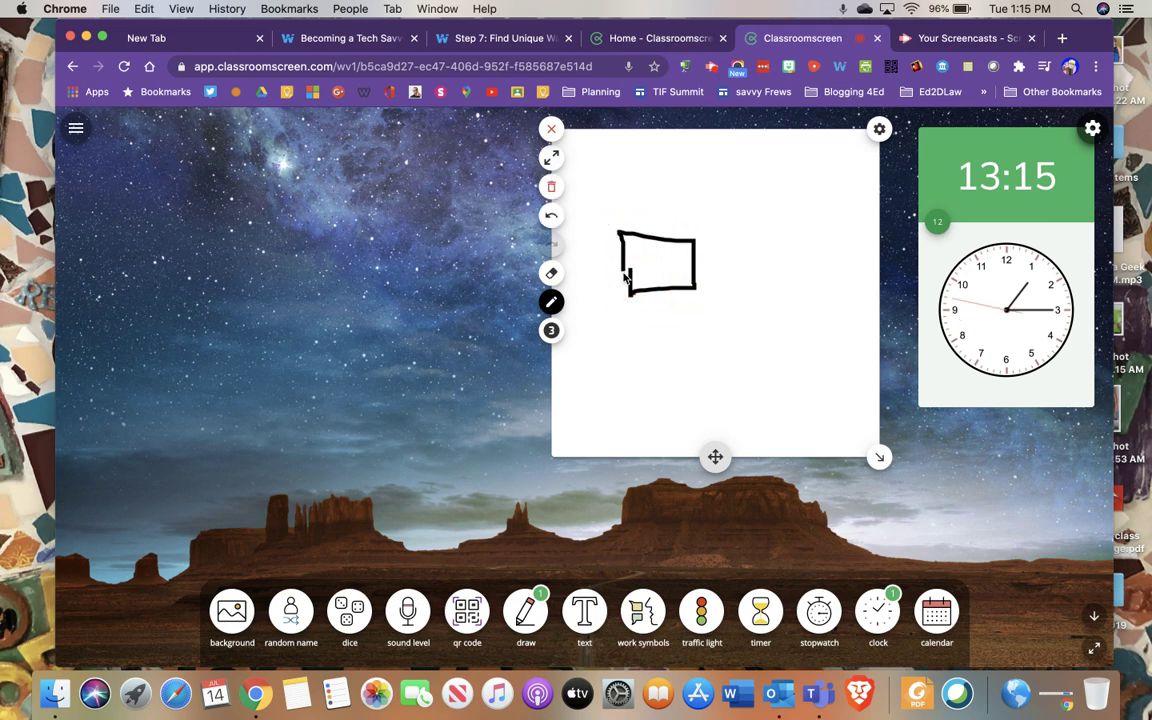
Step: Close all drawing widgets on the board
click(530, 610)
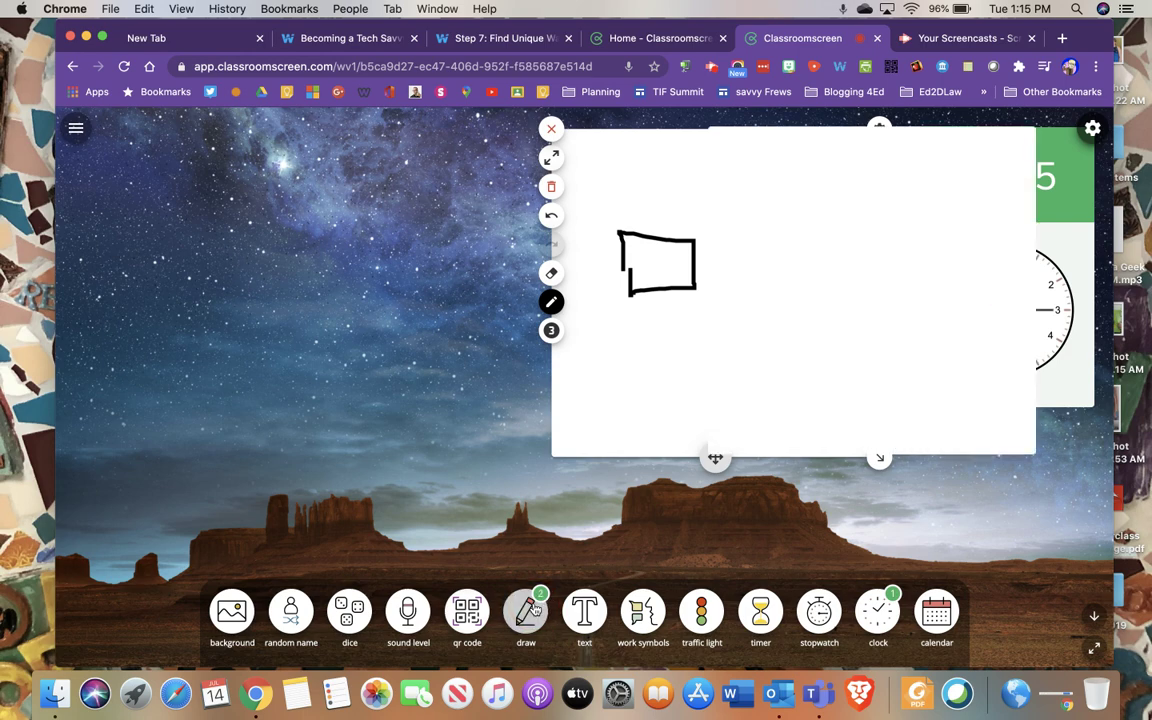
click(738, 208)
drag(868, 130, 708, 131)
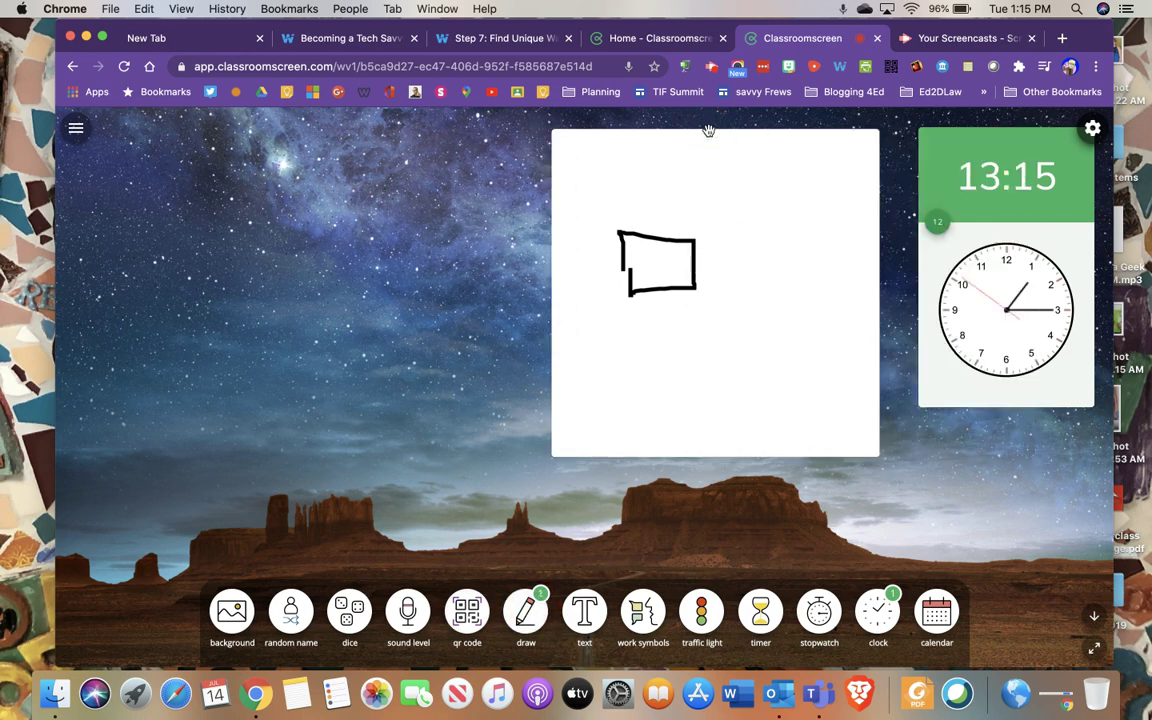
click(599, 144)
click(548, 124)
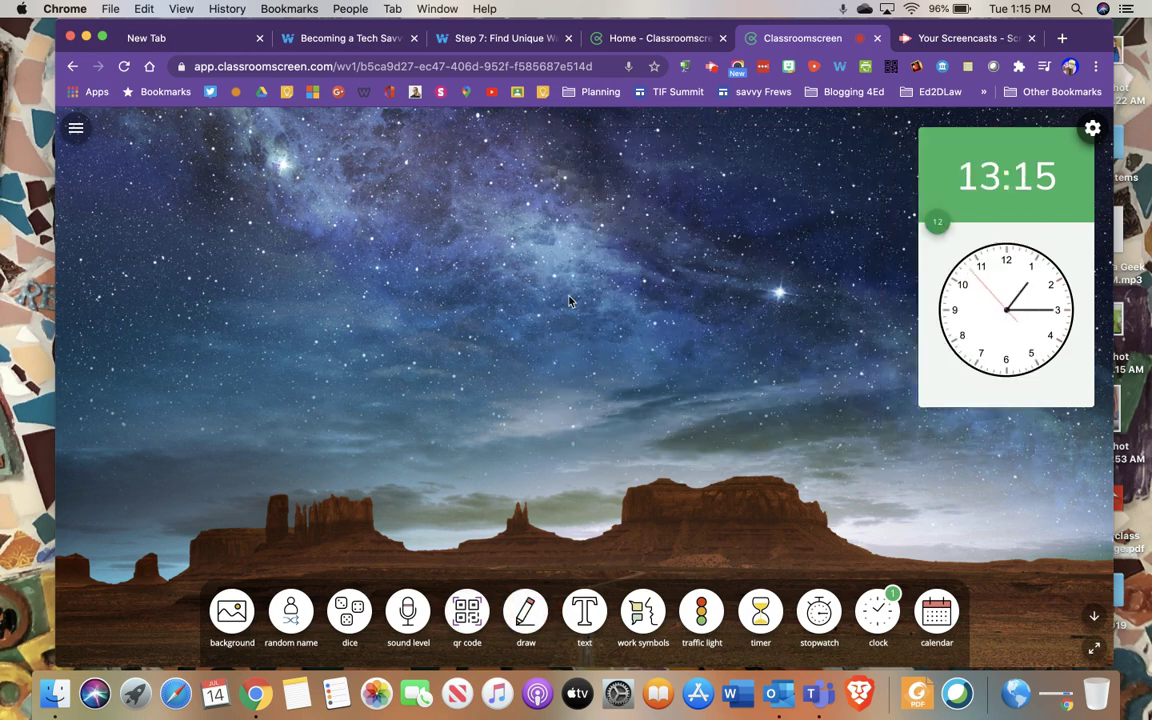
Step: Add a text widget to the board and enter "Todays Agenda" as its first line
click(582, 610)
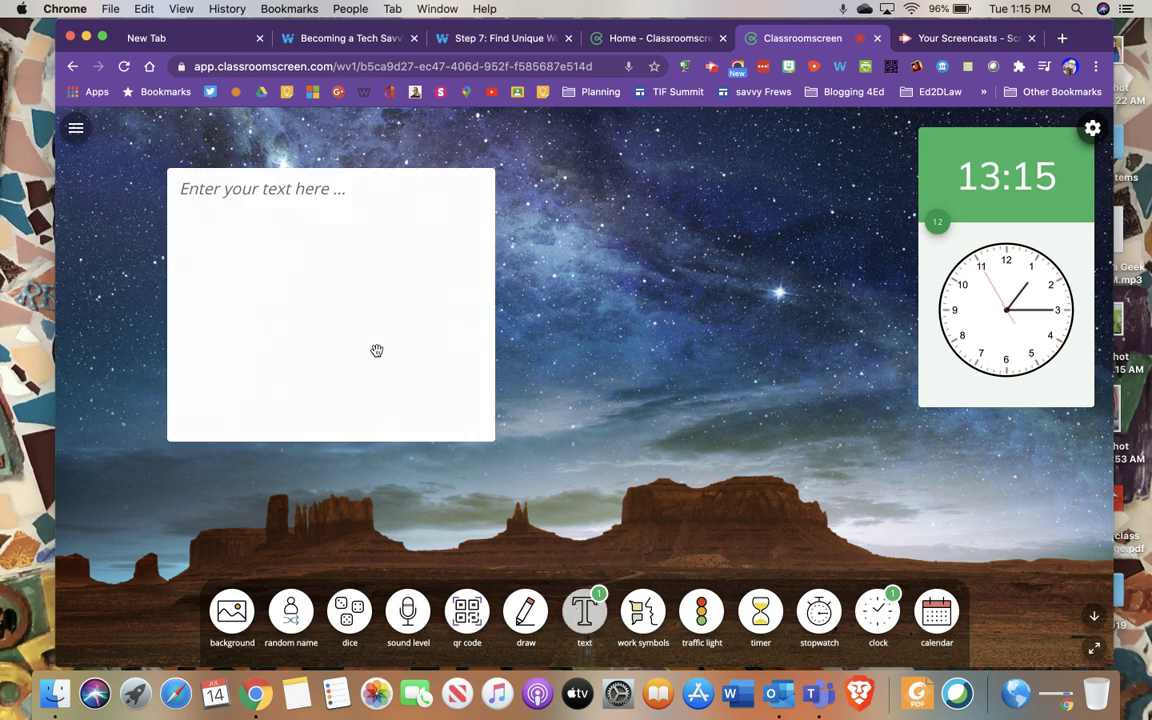
click(283, 199)
text(Toda)
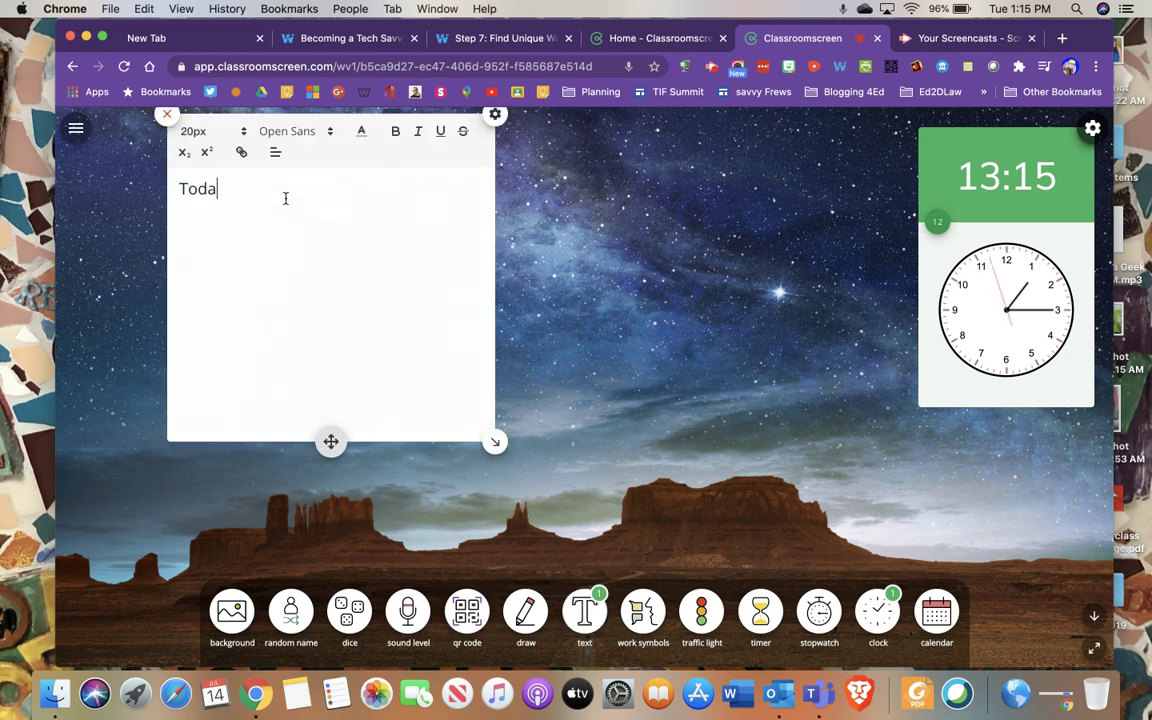
text(ys Agenda)
key(Return)
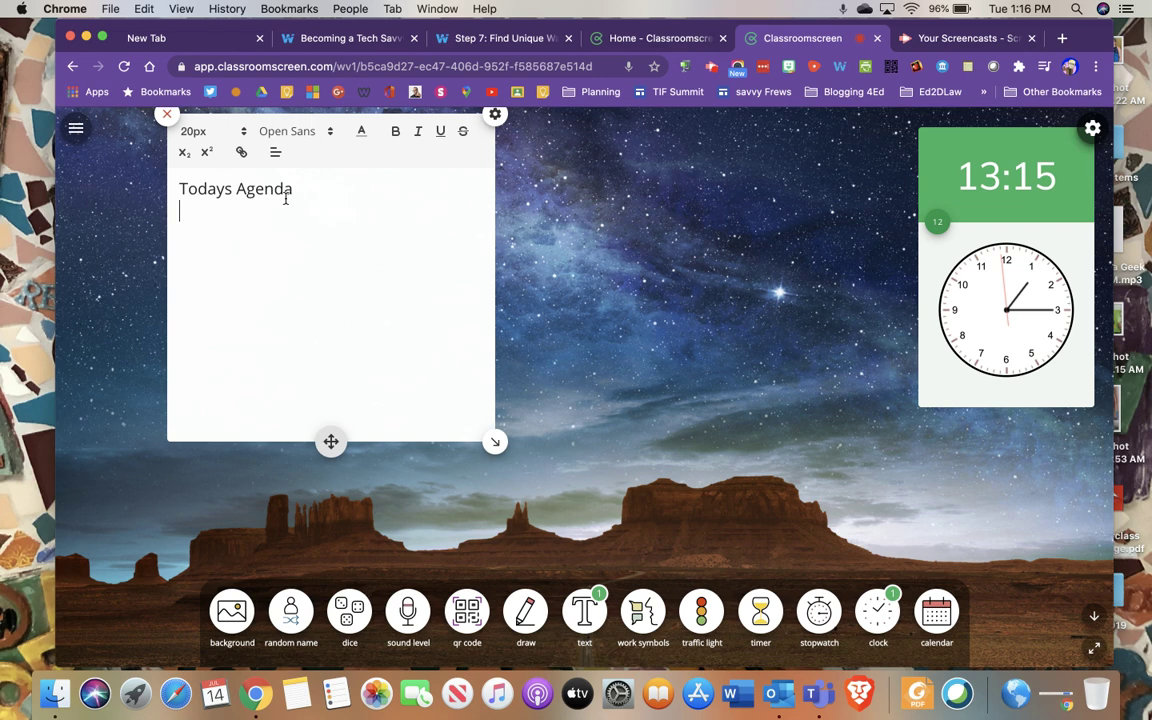
Step: Show the text widget's alignment options and close the widget
click(276, 152)
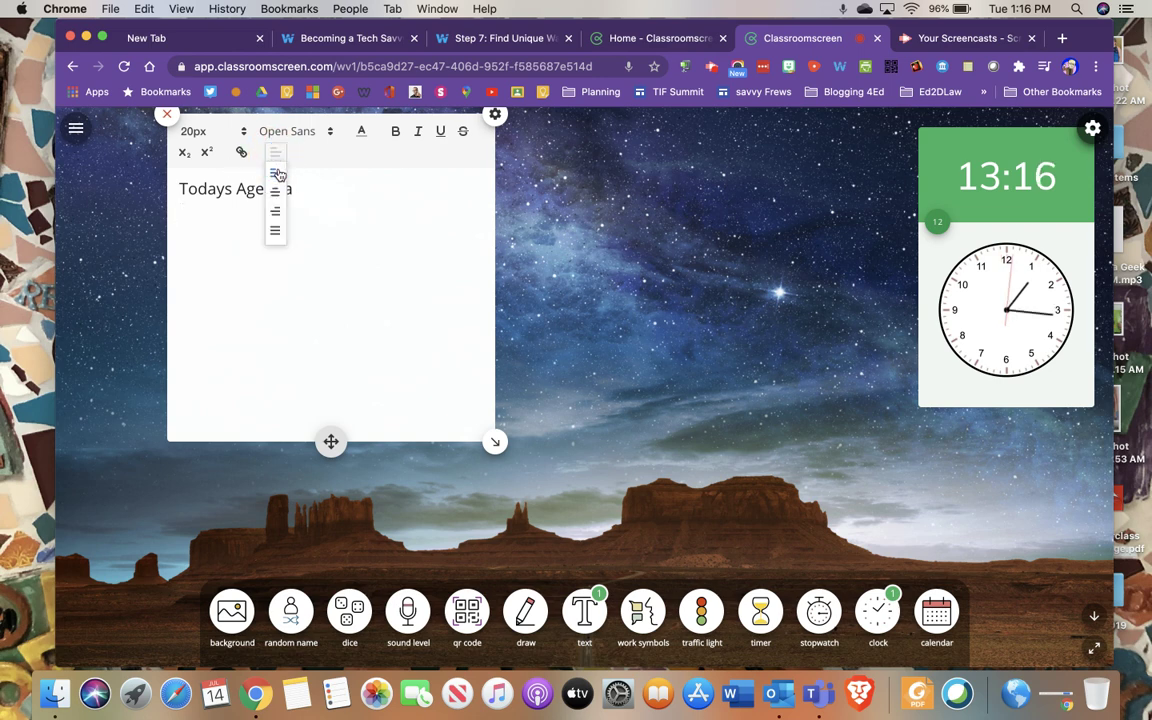
click(238, 231)
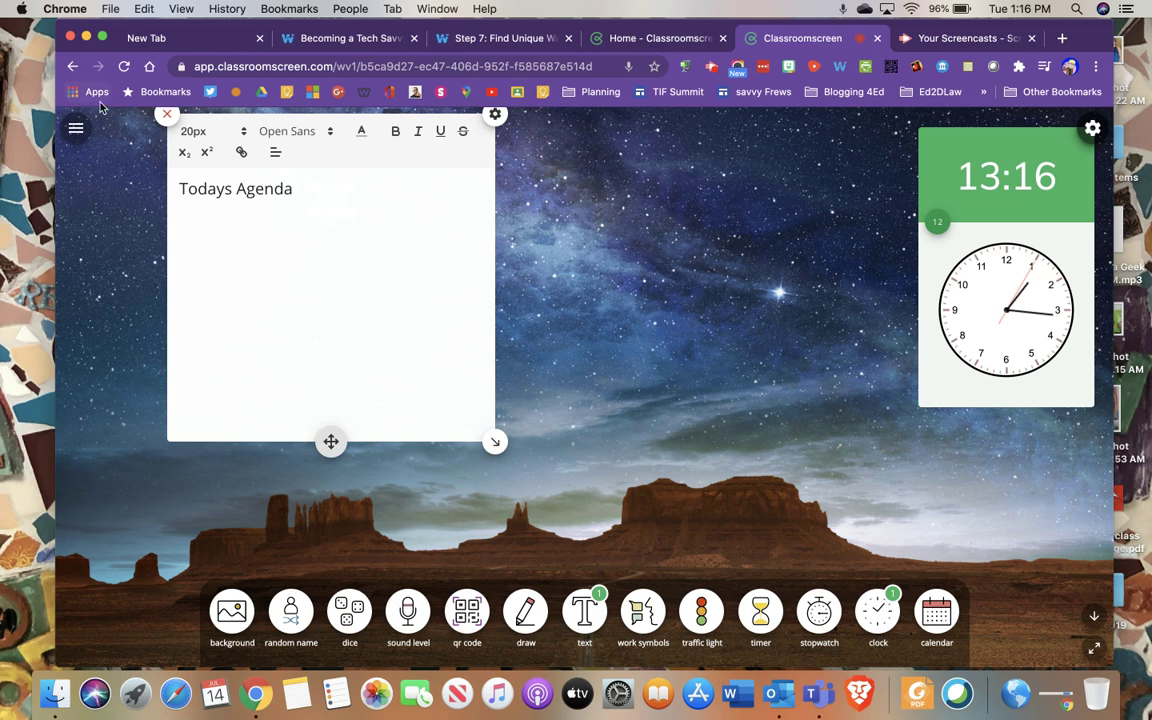
click(166, 118)
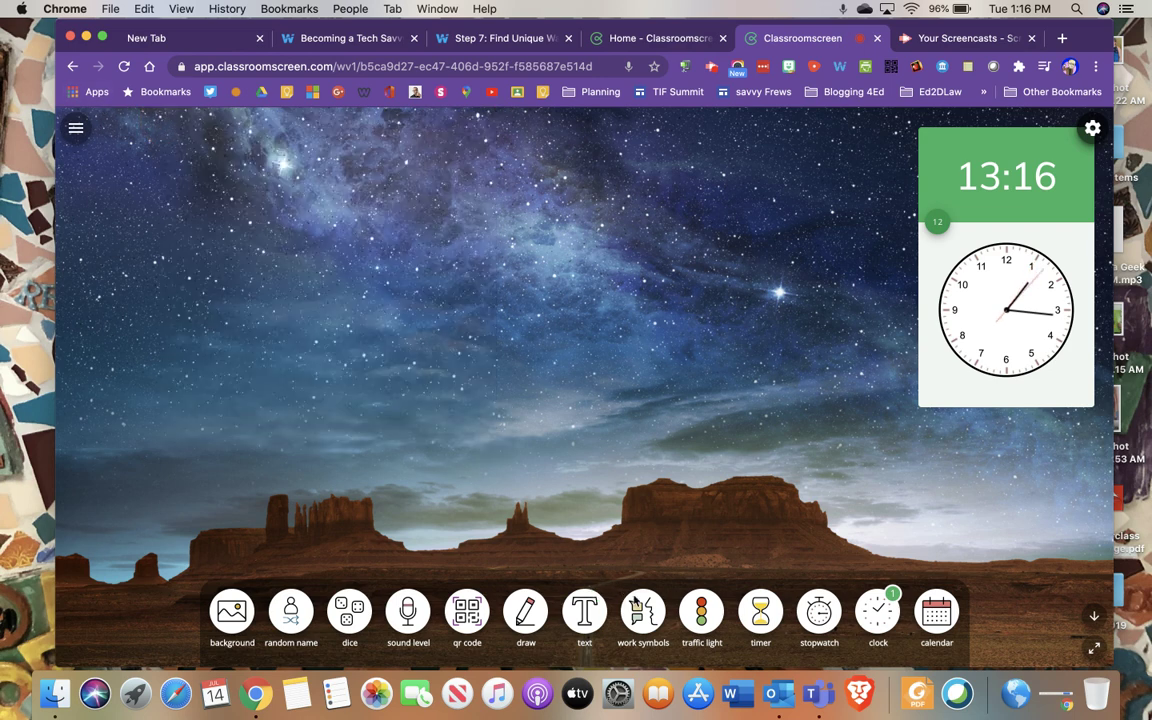
Step: Add a work symbols widget, switch it through whisper and the other symbols up to work together, and close it
click(648, 616)
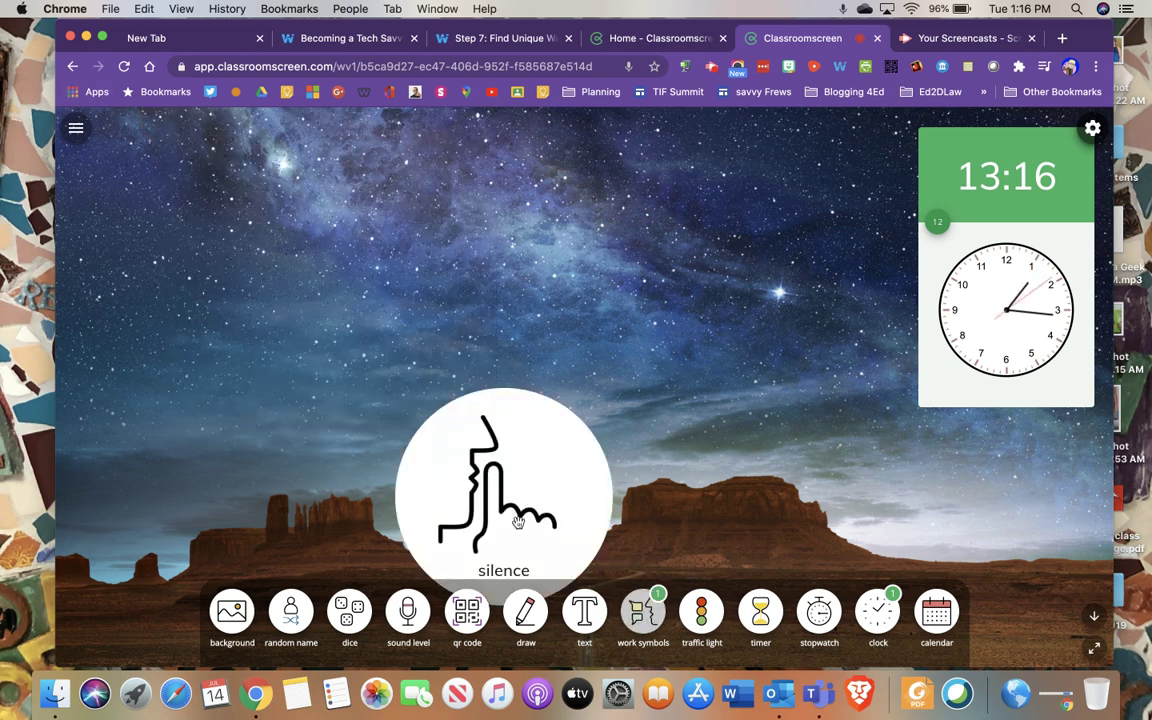
drag(513, 501, 301, 368)
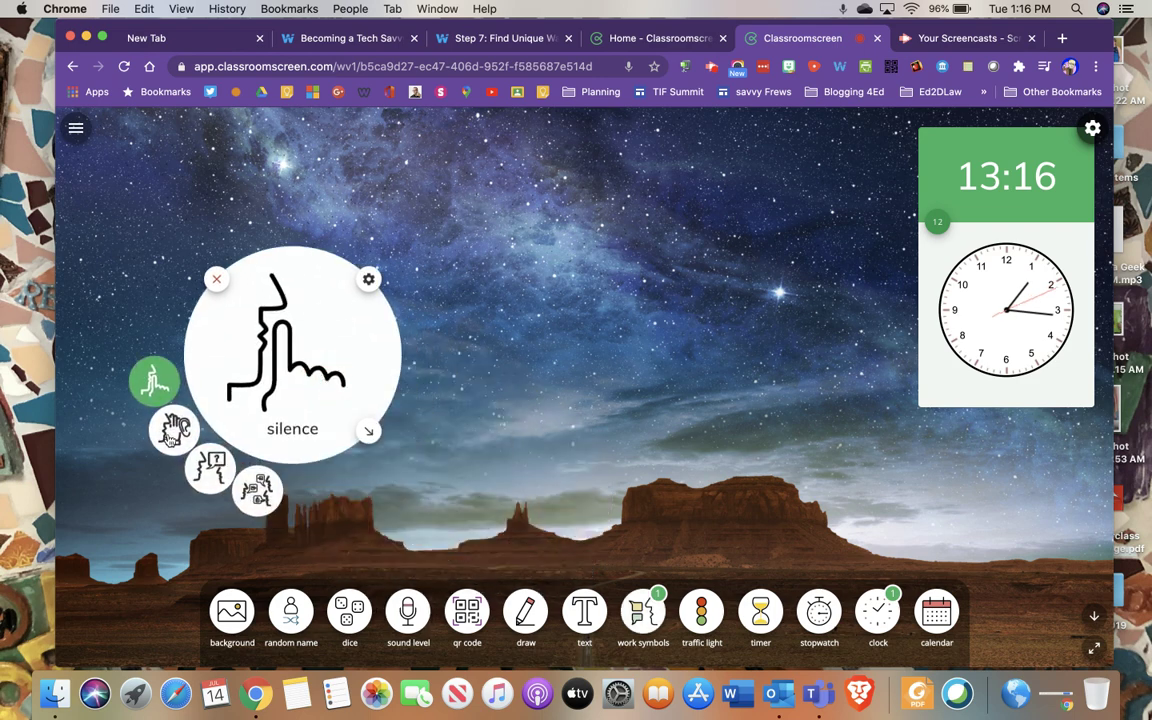
click(172, 432)
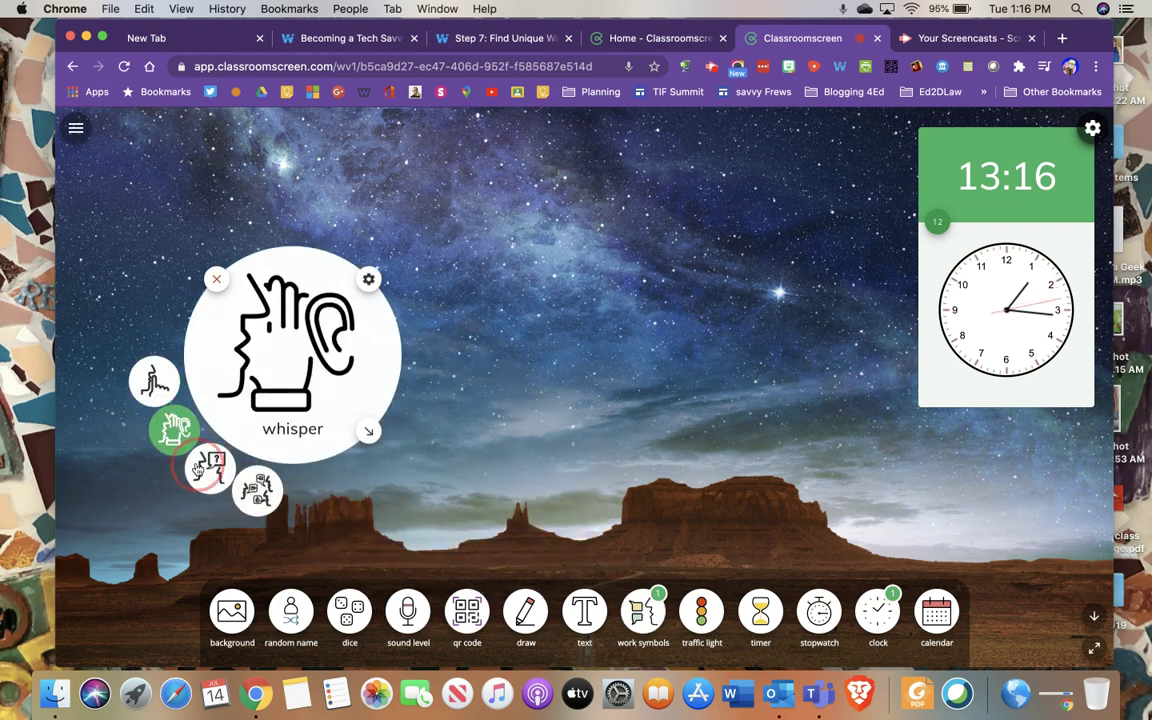
click(208, 468)
click(258, 493)
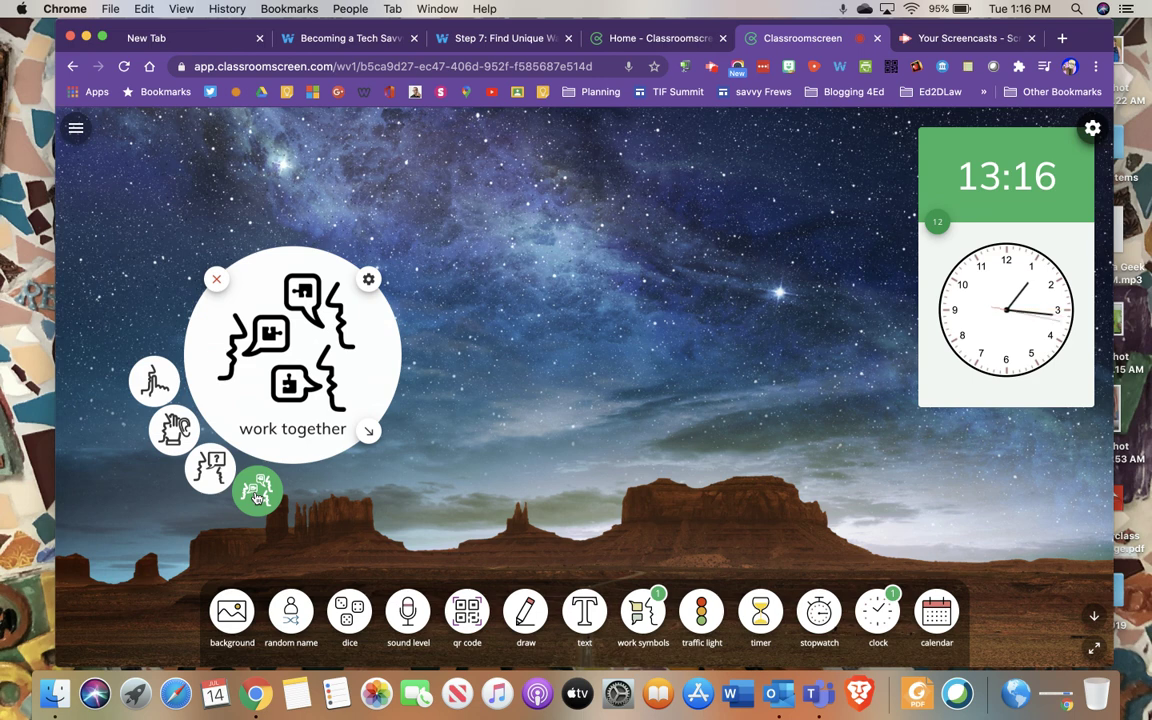
click(216, 279)
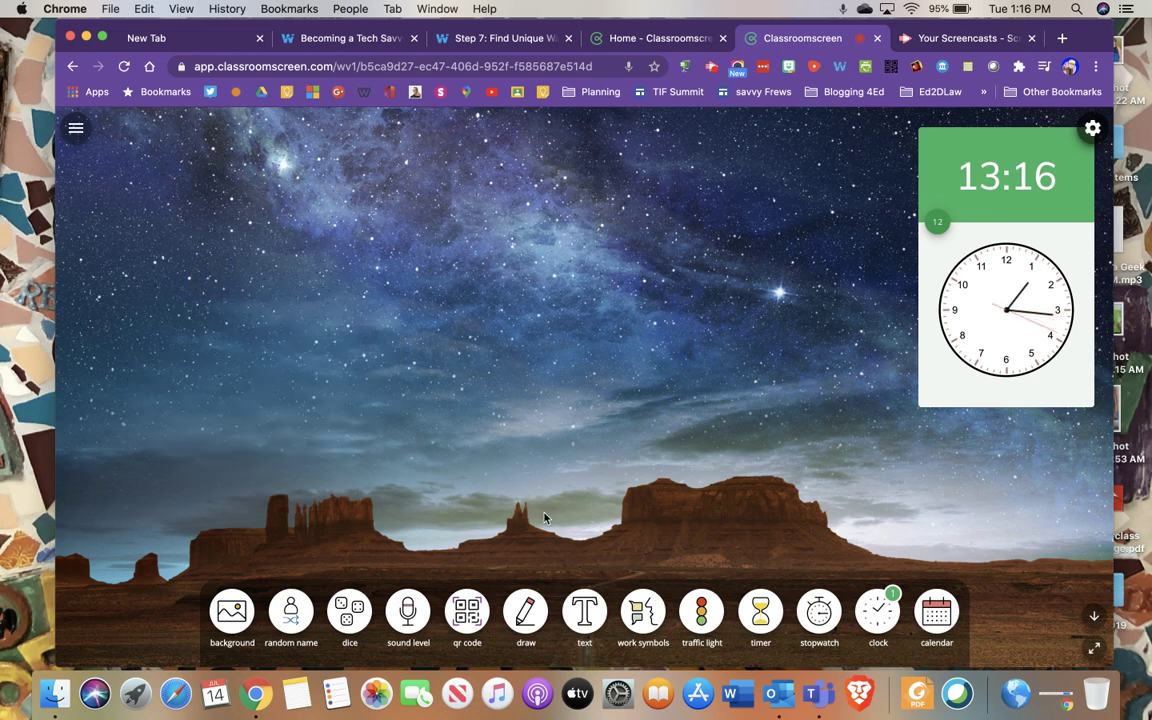
Step: Add a traffic light widget, turn on its green light, and close the widget
click(703, 620)
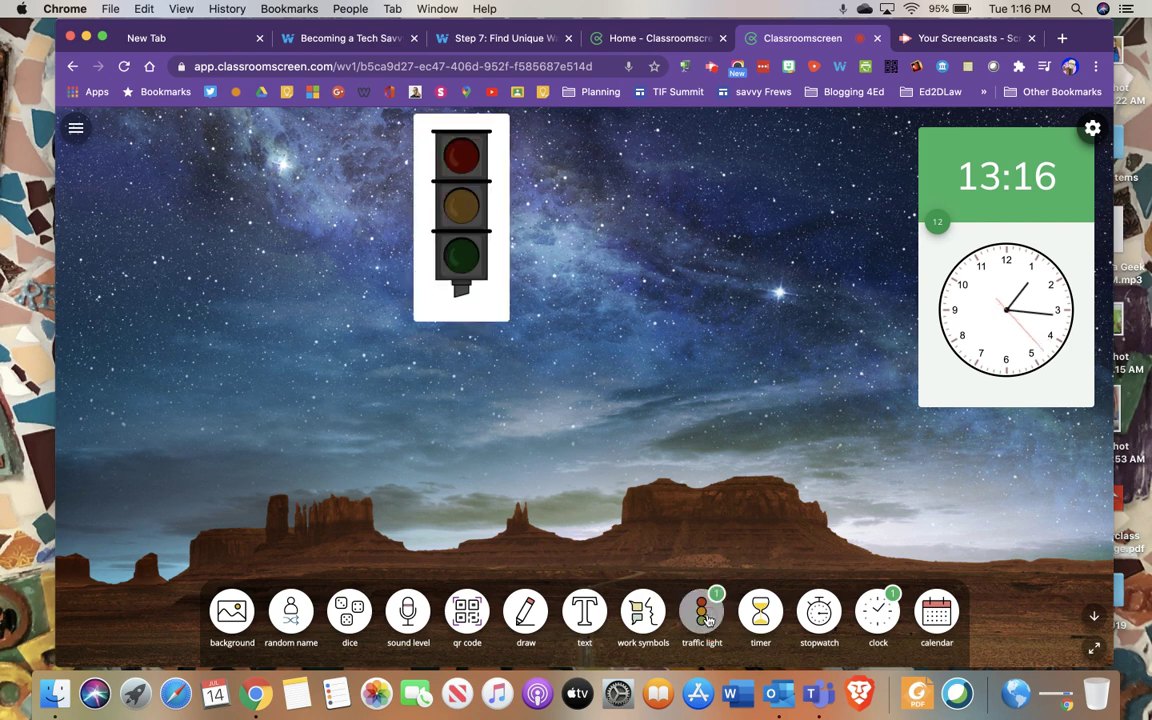
click(463, 255)
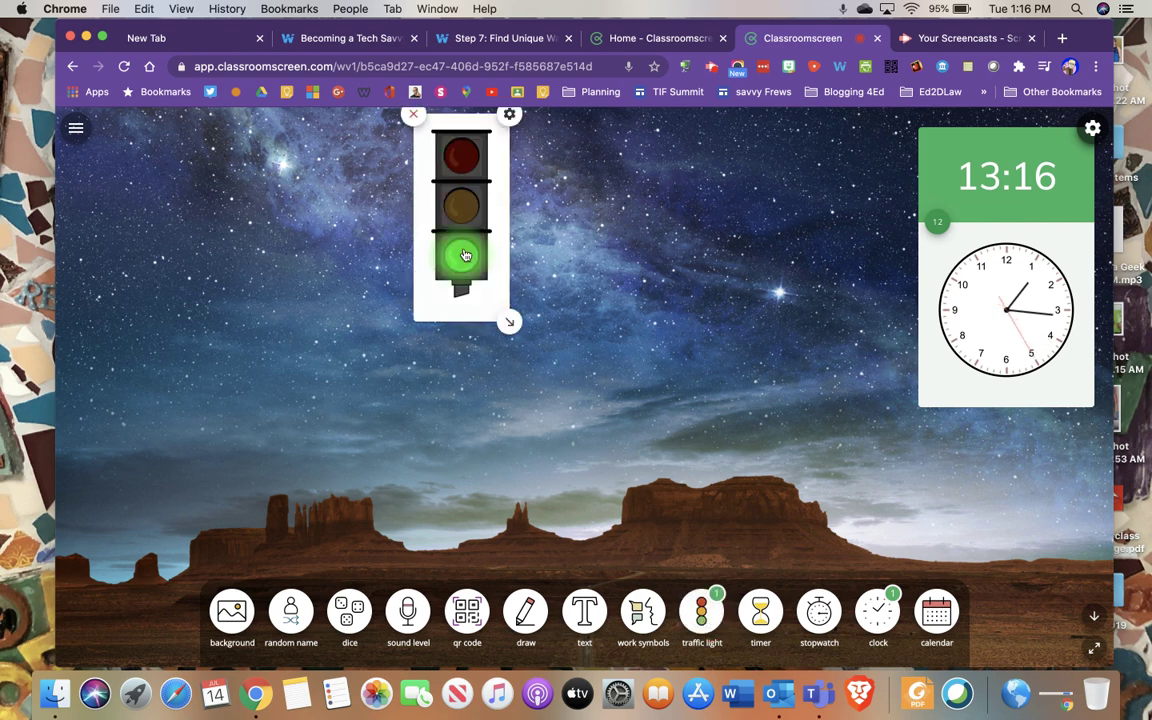
click(412, 114)
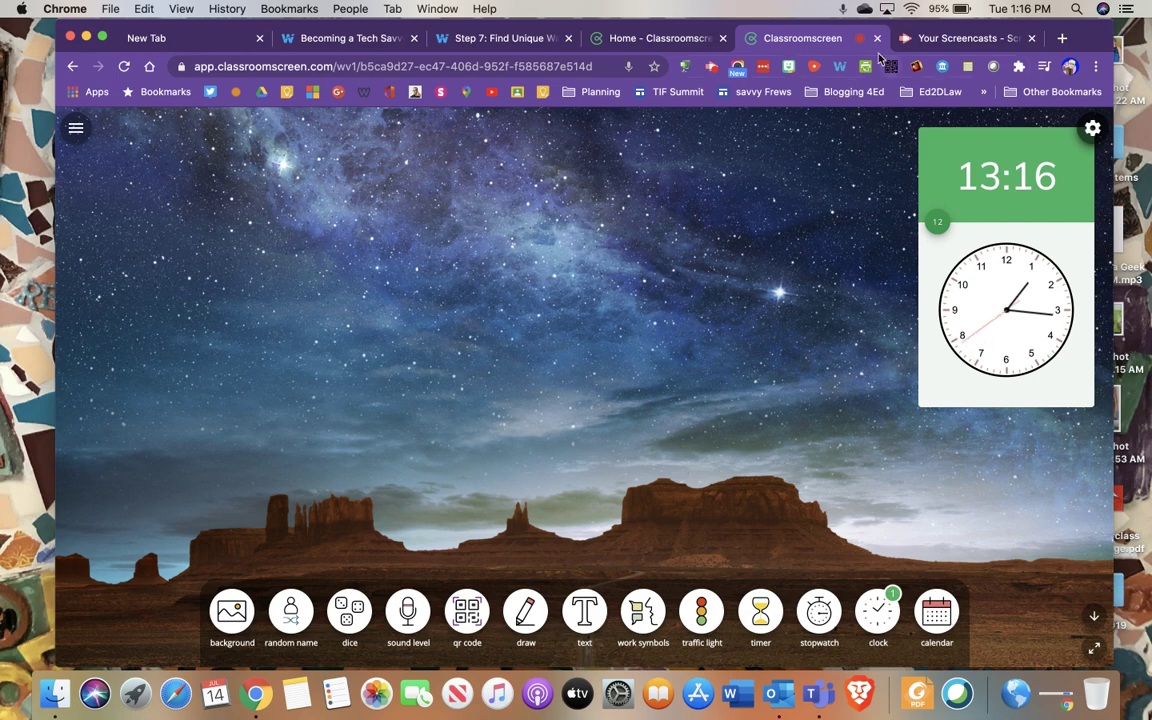
Step: Switch to the Wakelet collection "Step 7" and open its Sketchnoting resource
click(640, 38)
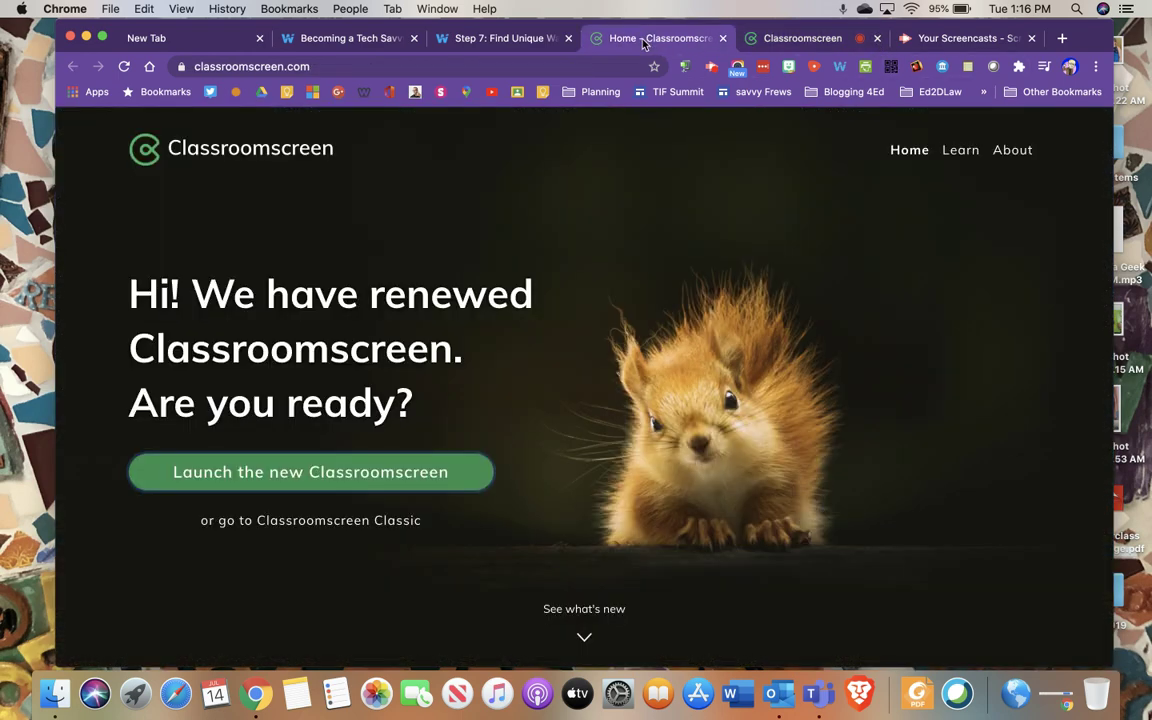
click(458, 38)
scroll(487, 385, down, 2)
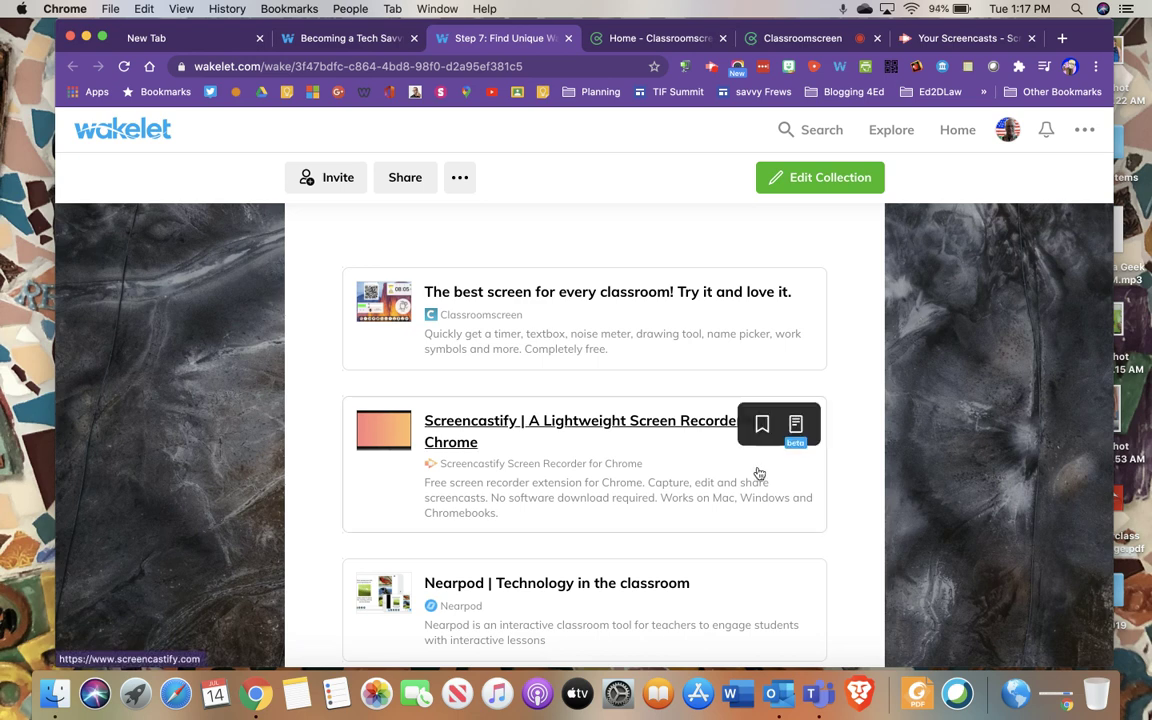
scroll(750, 474, down, 3)
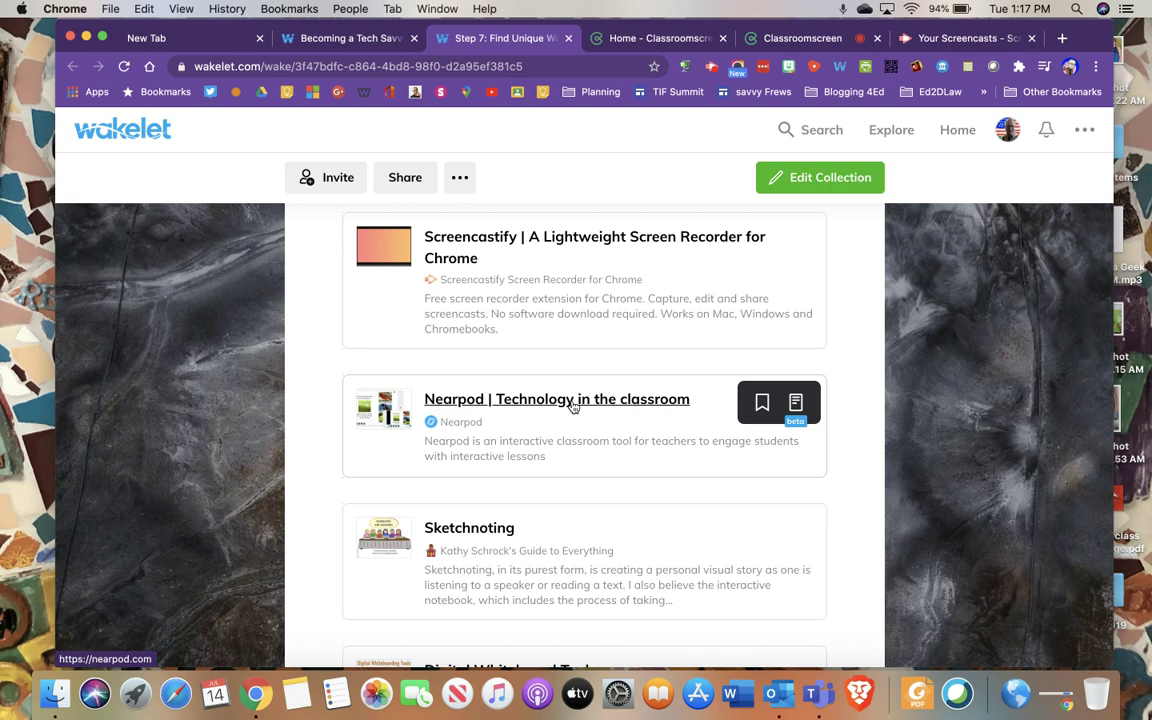
scroll(628, 466, down, 3)
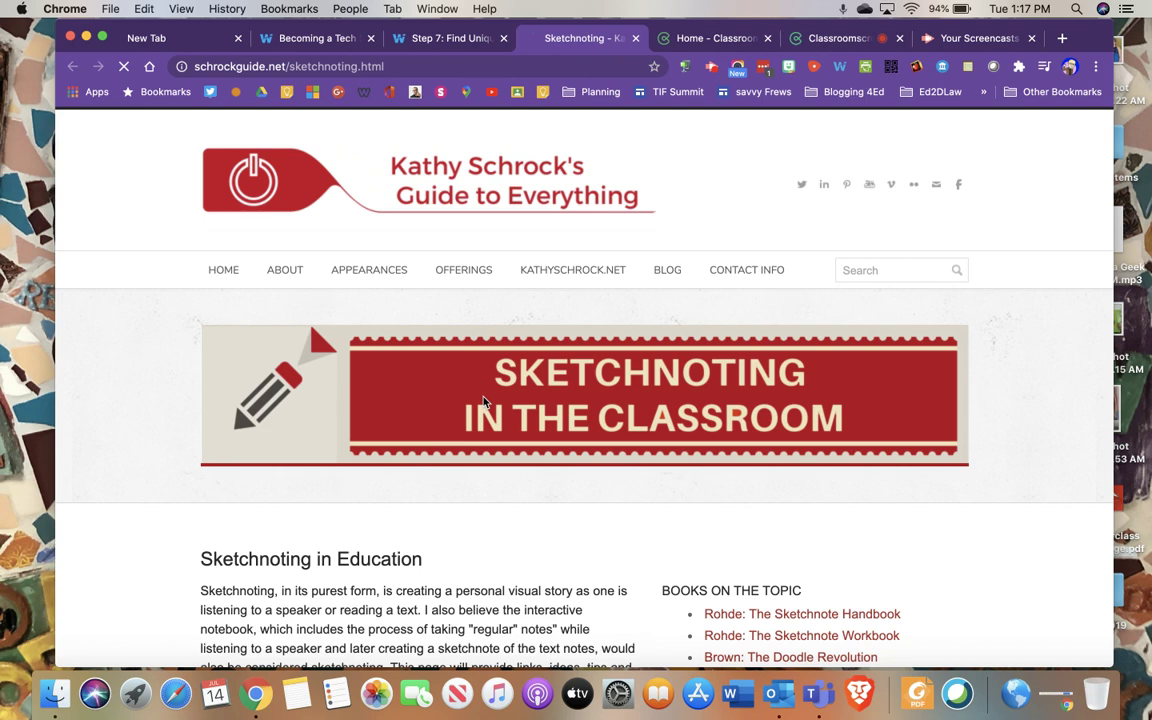
Step: Examine the Sketchnoting in Education introduction, the list of books on the topic and the ISTE 2016 slideshows
scroll(483, 401, down, 5)
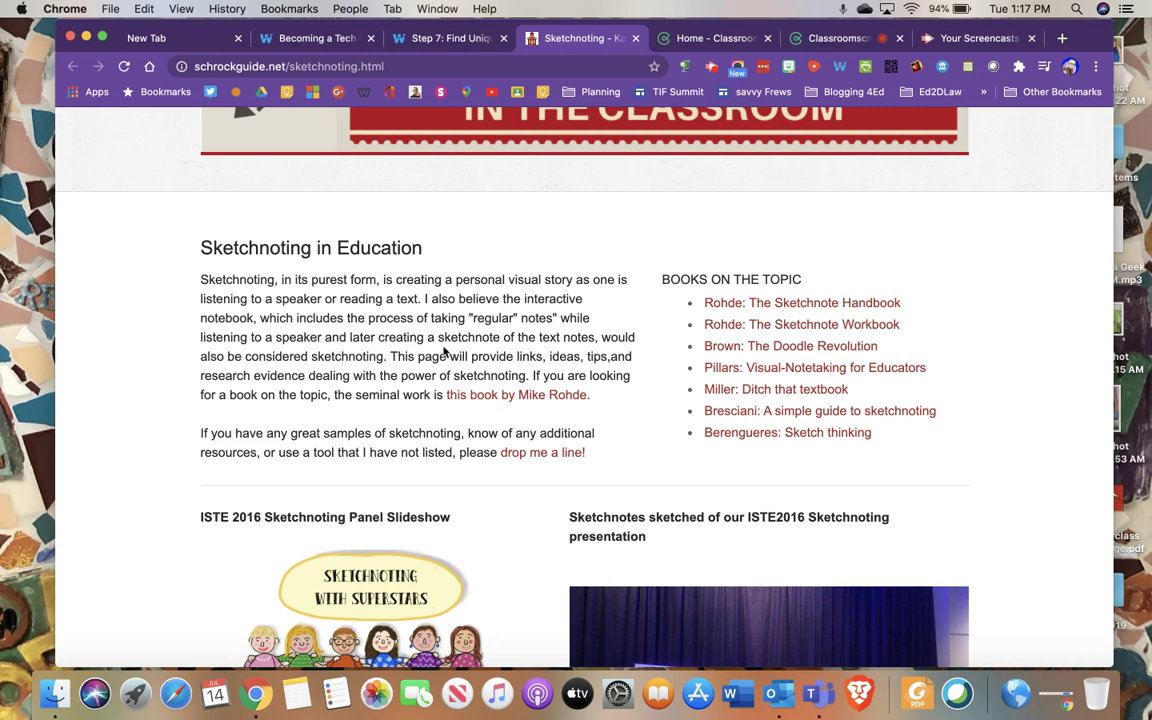
scroll(445, 350, down, 2)
scroll(445, 351, up, 2)
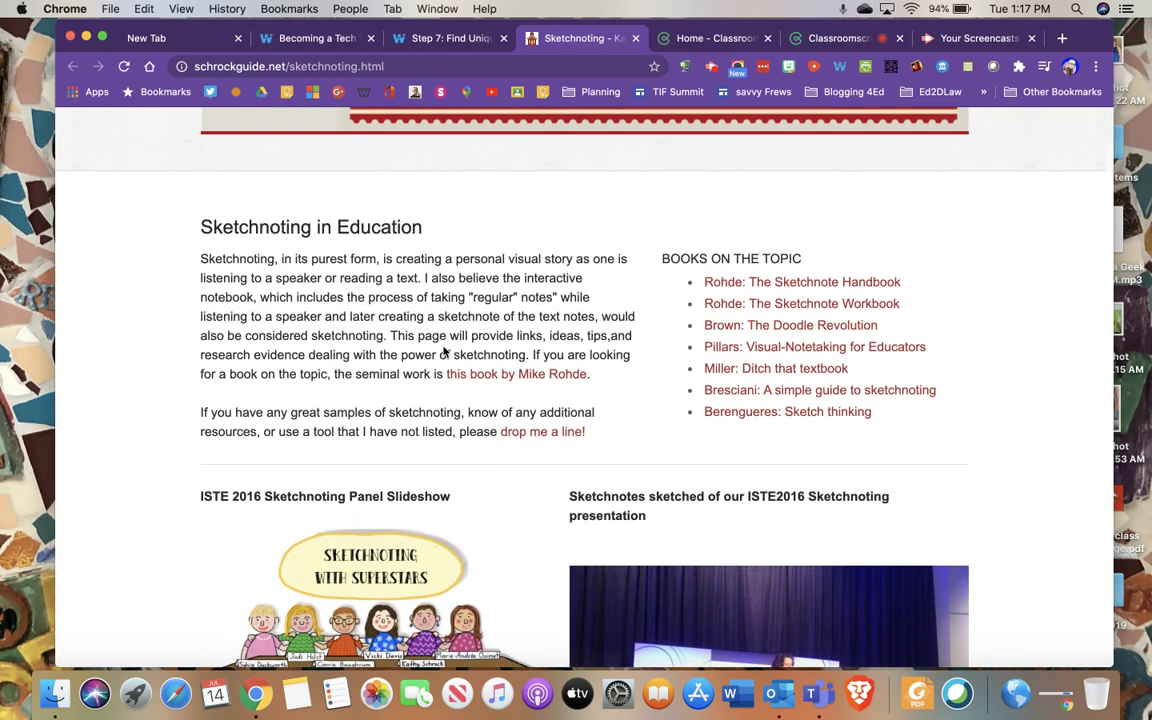
scroll(378, 386, down, 3)
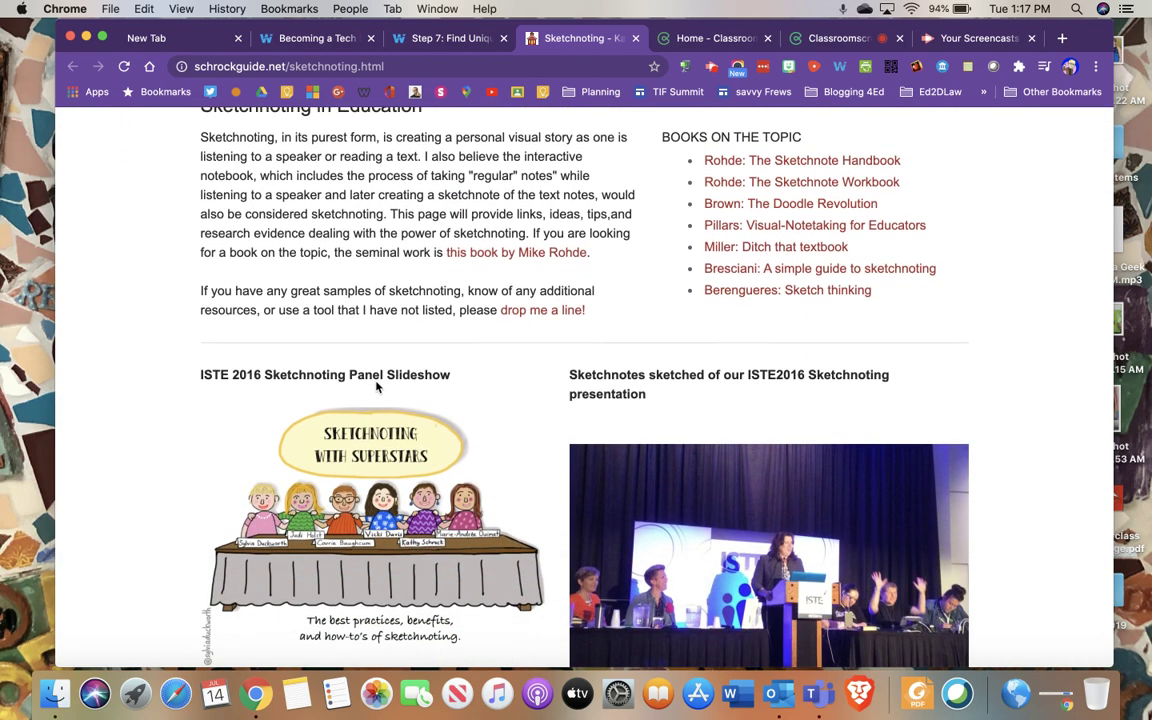
scroll(376, 386, down, 5)
scroll(376, 386, up, 11)
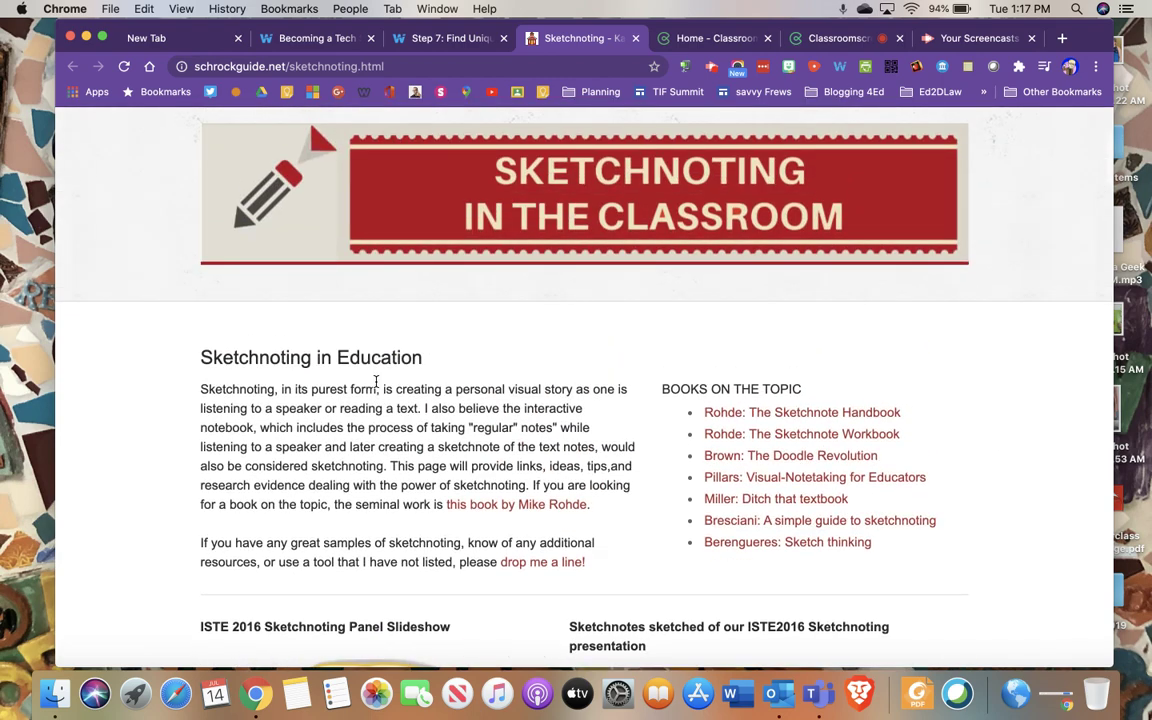
scroll(376, 381, down, 1)
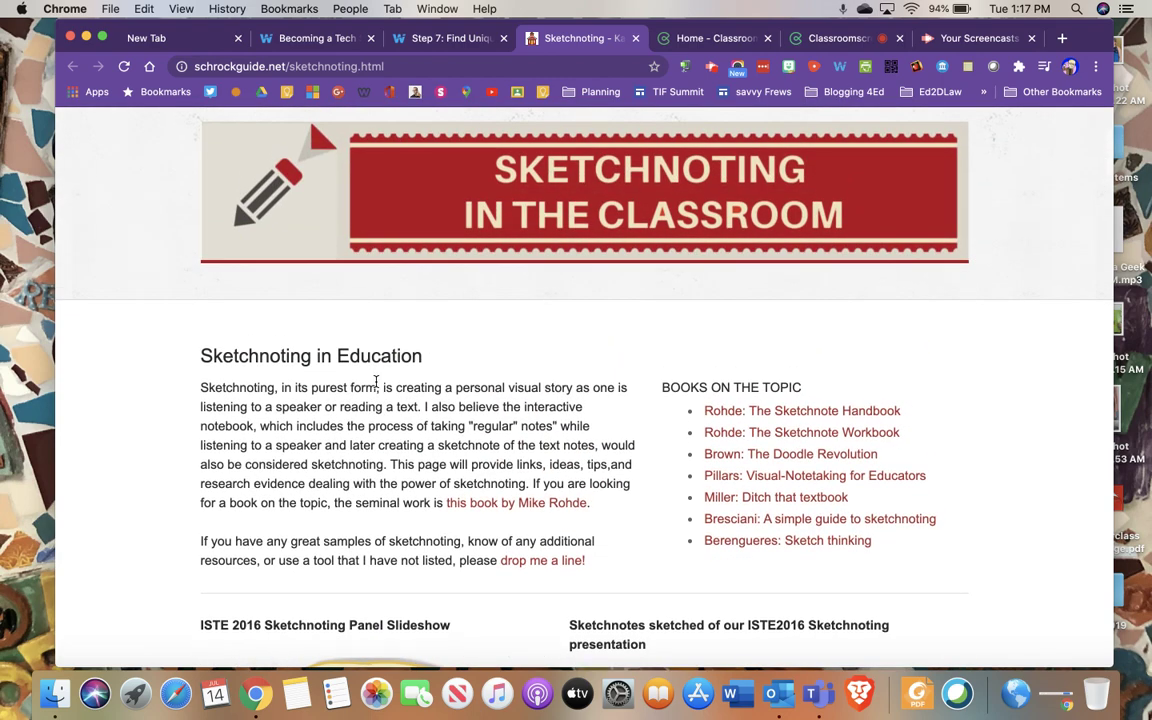
scroll(376, 383, up, 2)
scroll(378, 384, down, 3)
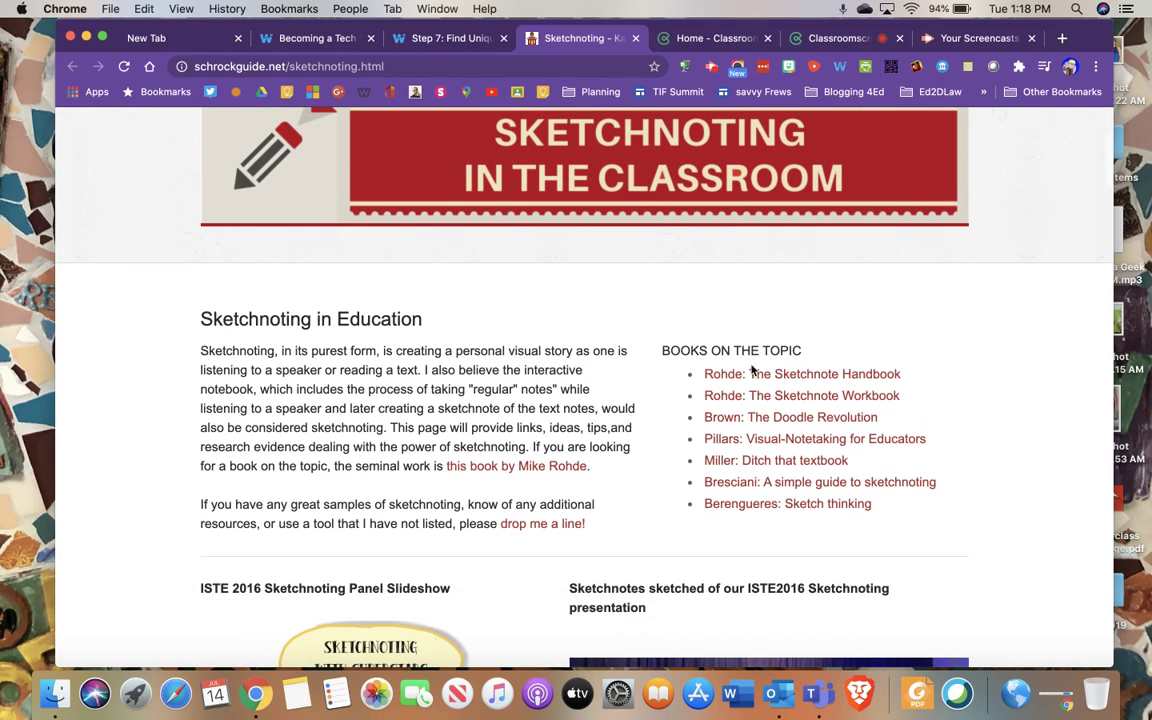
scroll(722, 505, down, 5)
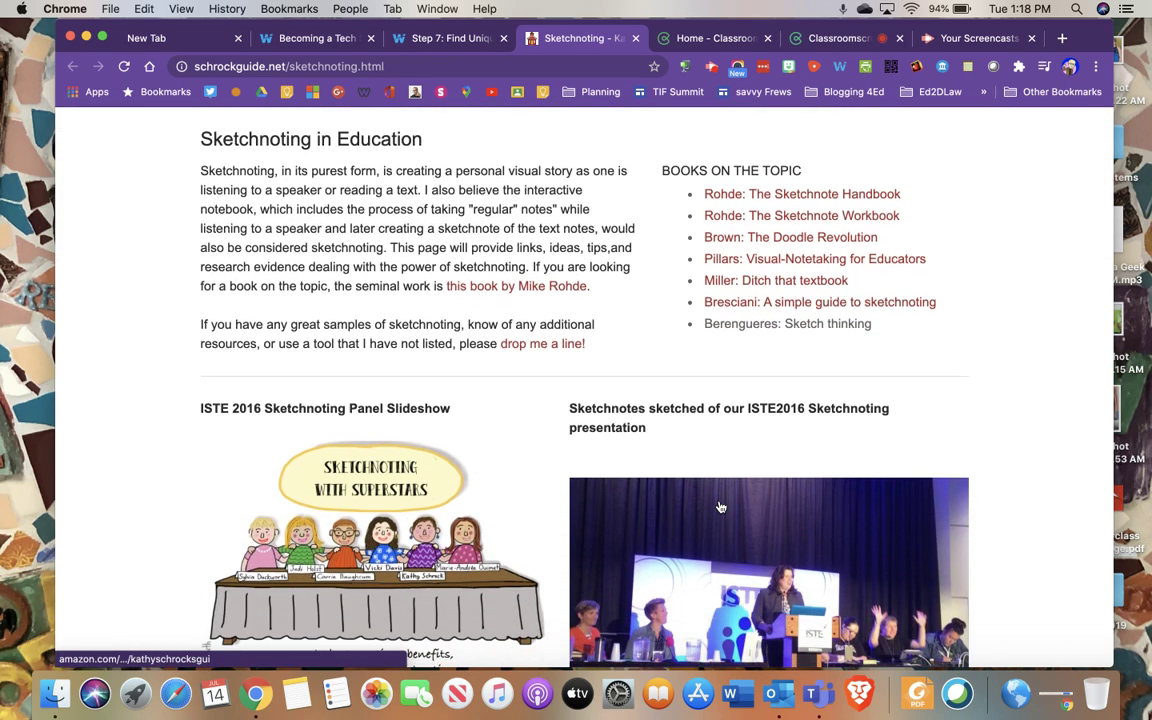
scroll(720, 507, down, 7)
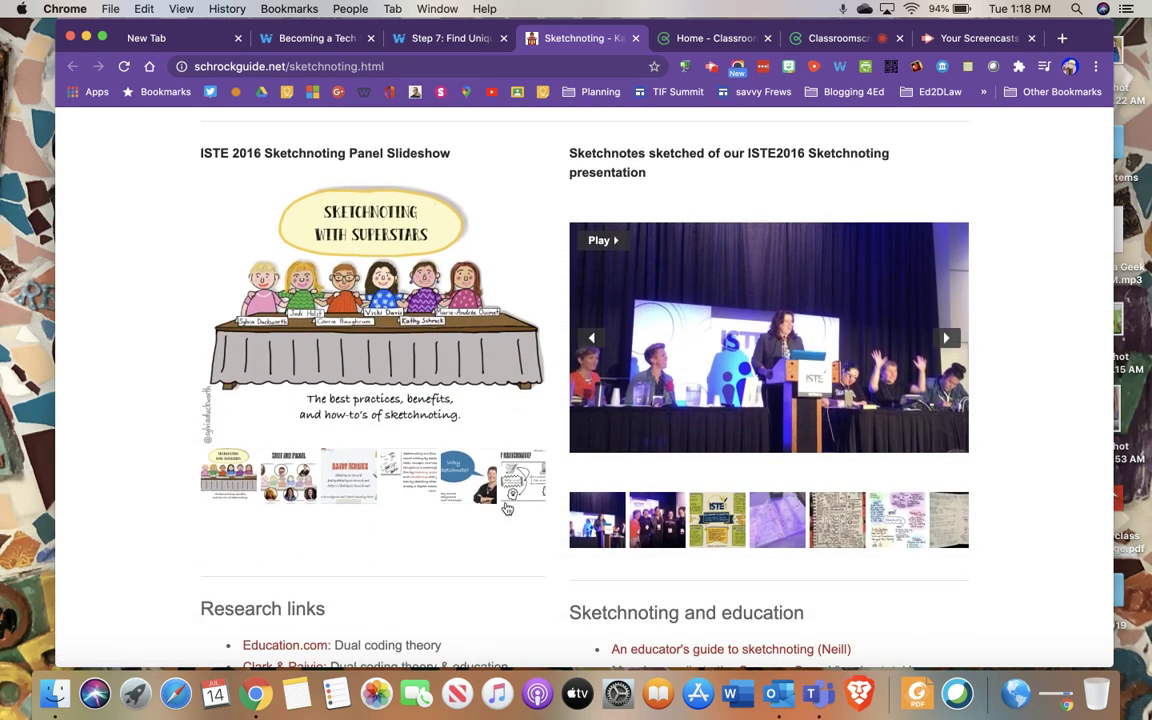
Step: Look through the page's research, how-to, education, presentation and sketchnoting tool links, and return to the Wakelet collection
scroll(507, 509, down, 9)
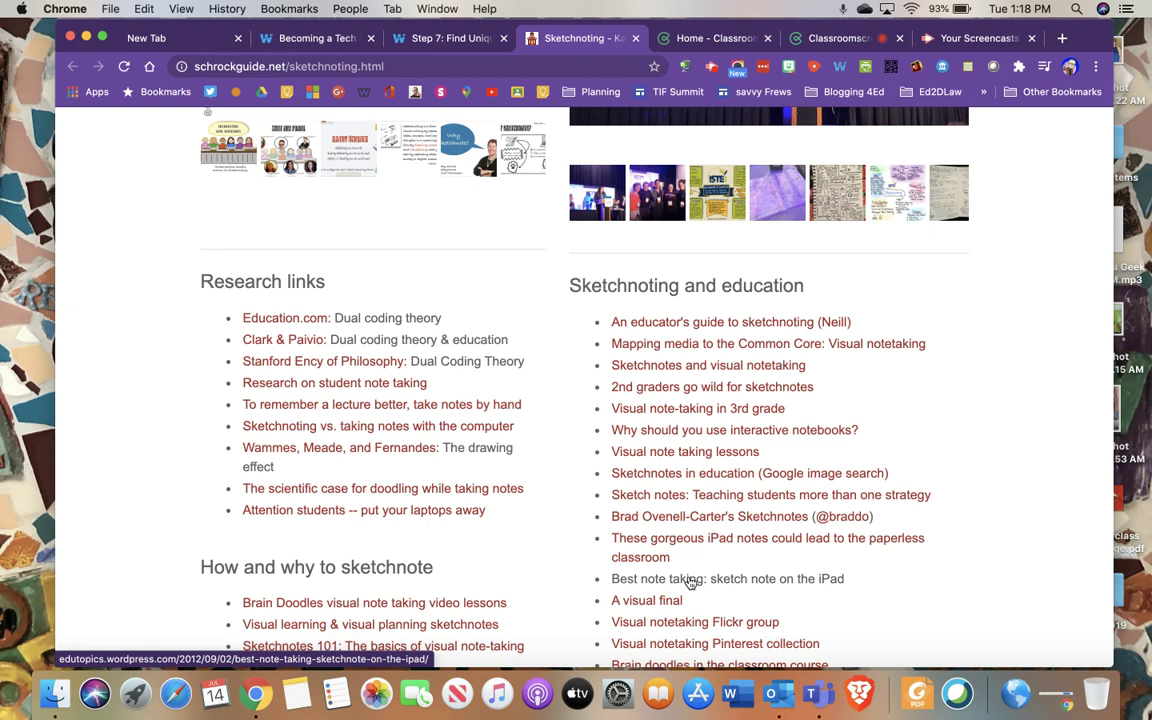
scroll(690, 583, down, 2)
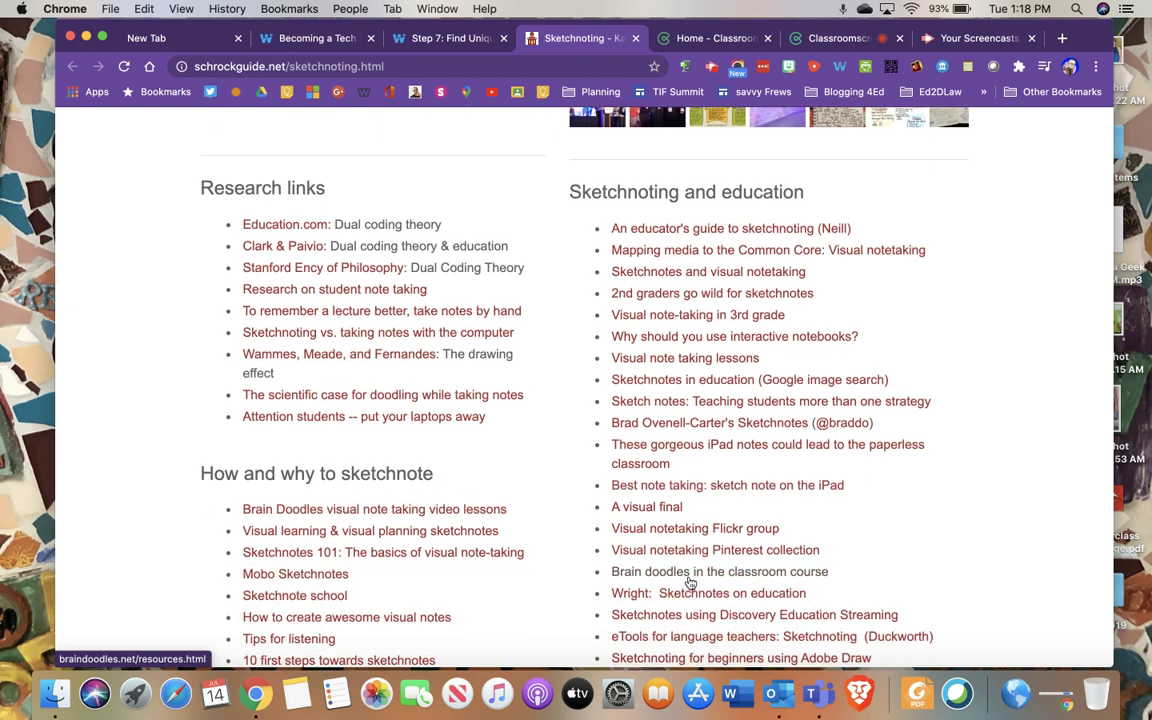
scroll(690, 583, down, 8)
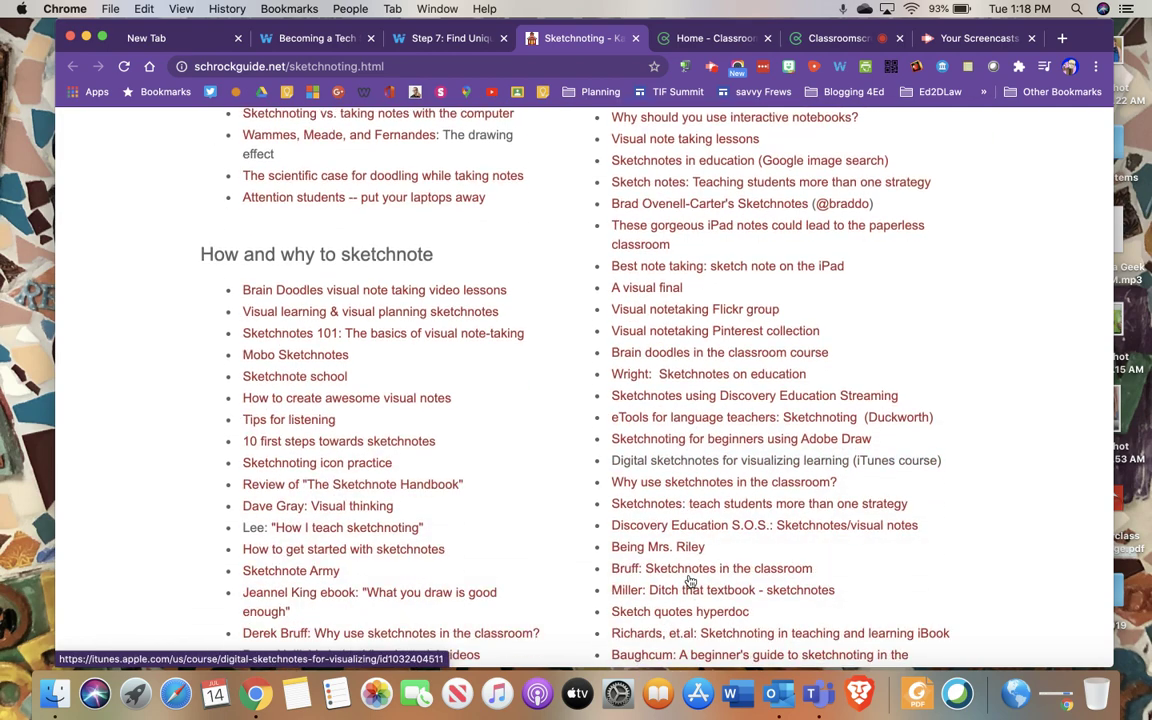
scroll(690, 580, down, 5)
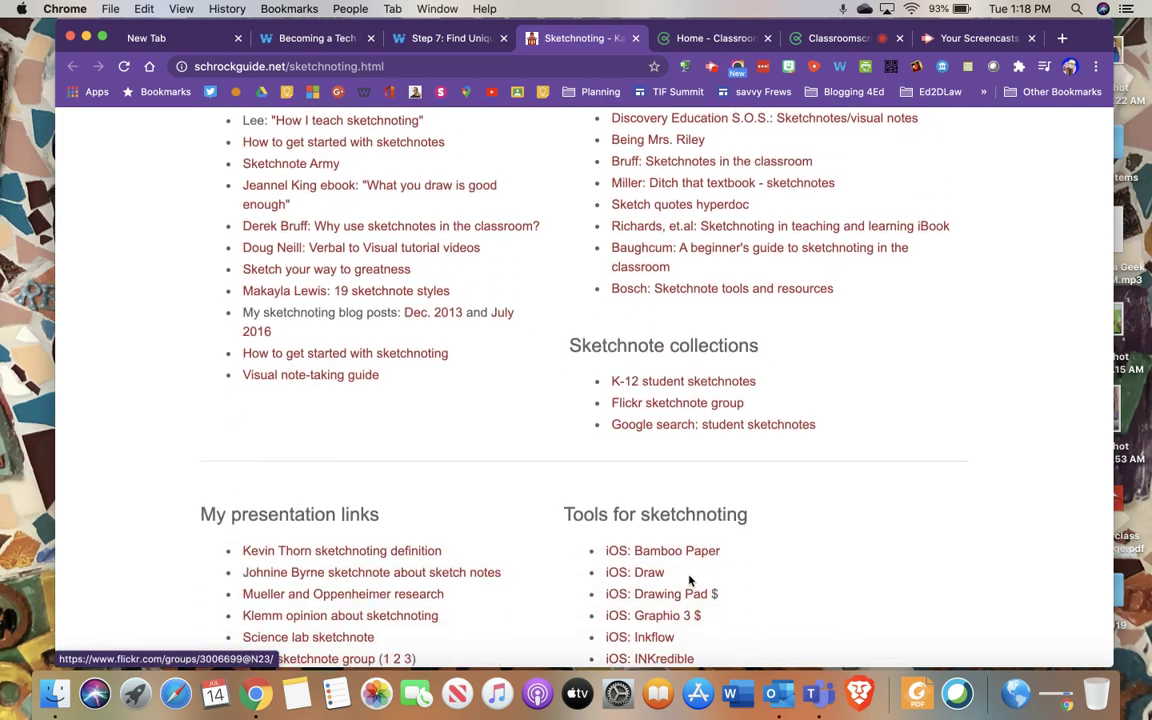
scroll(690, 580, down, 6)
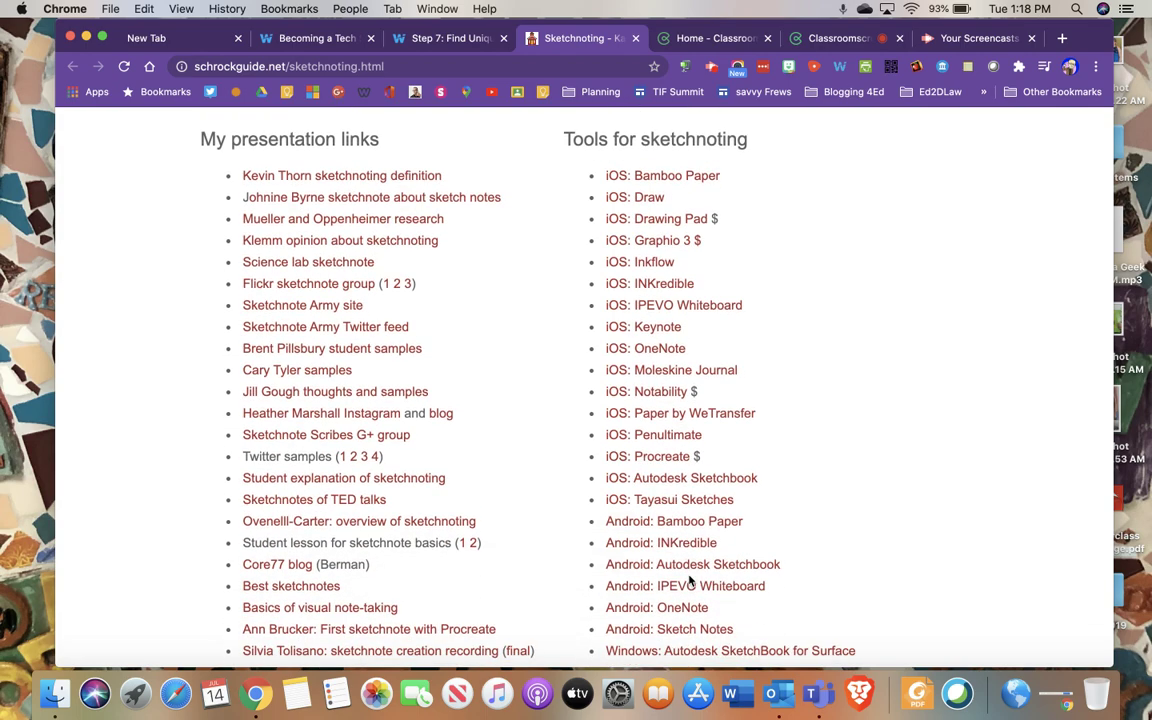
scroll(689, 581, down, 6)
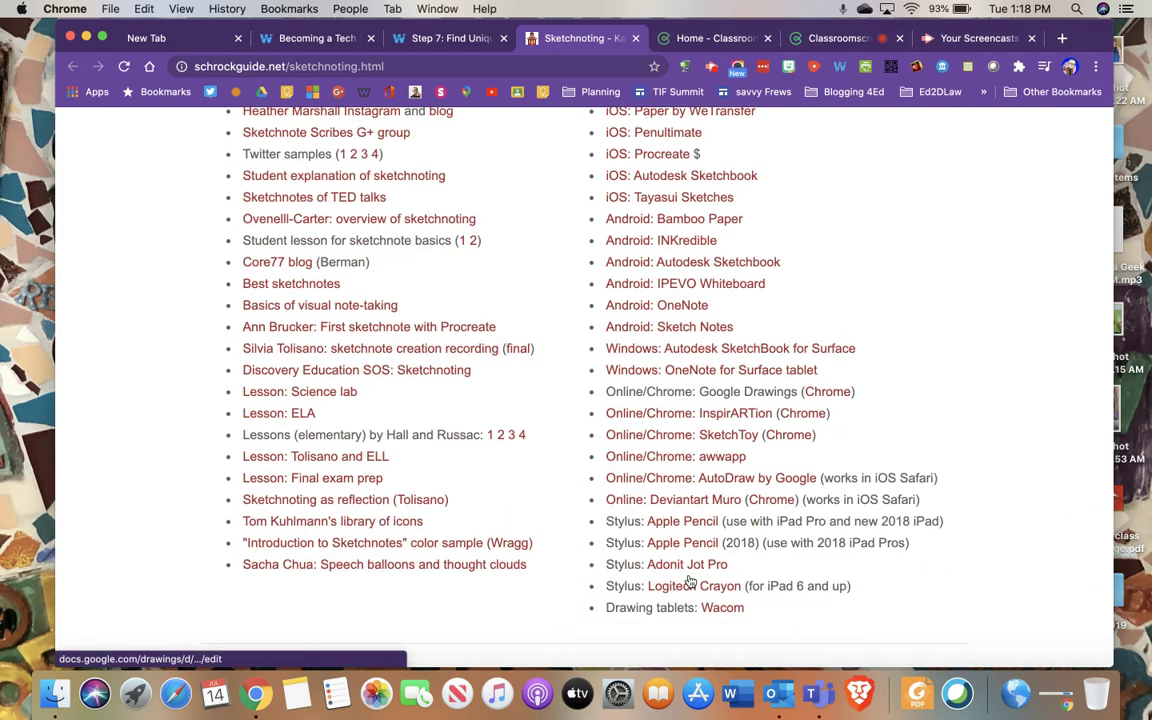
scroll(689, 581, up, 6)
scroll(689, 581, up, 10)
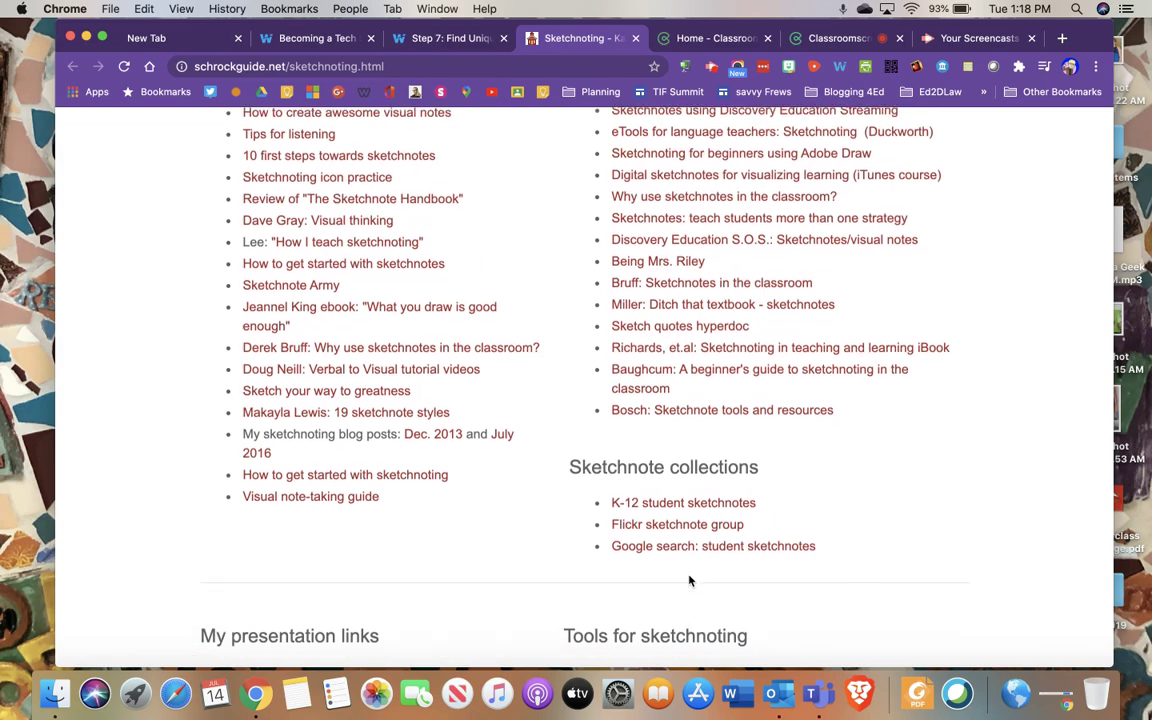
scroll(689, 581, down, 20)
scroll(689, 581, up, 20)
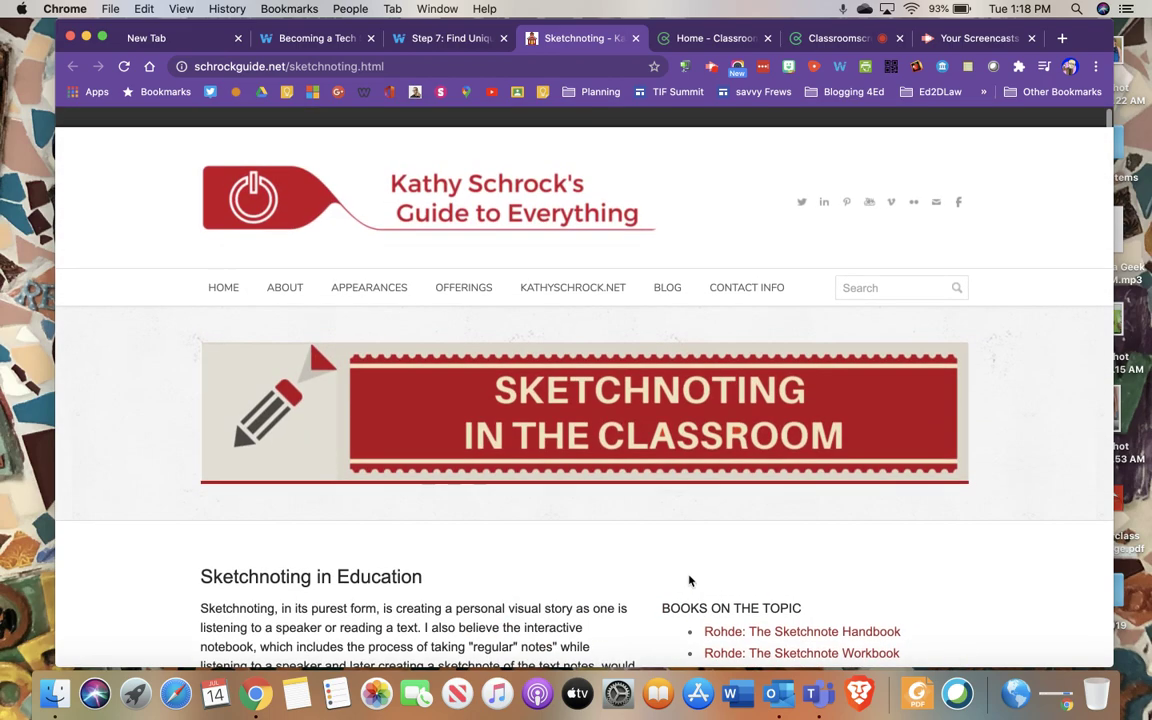
click(442, 38)
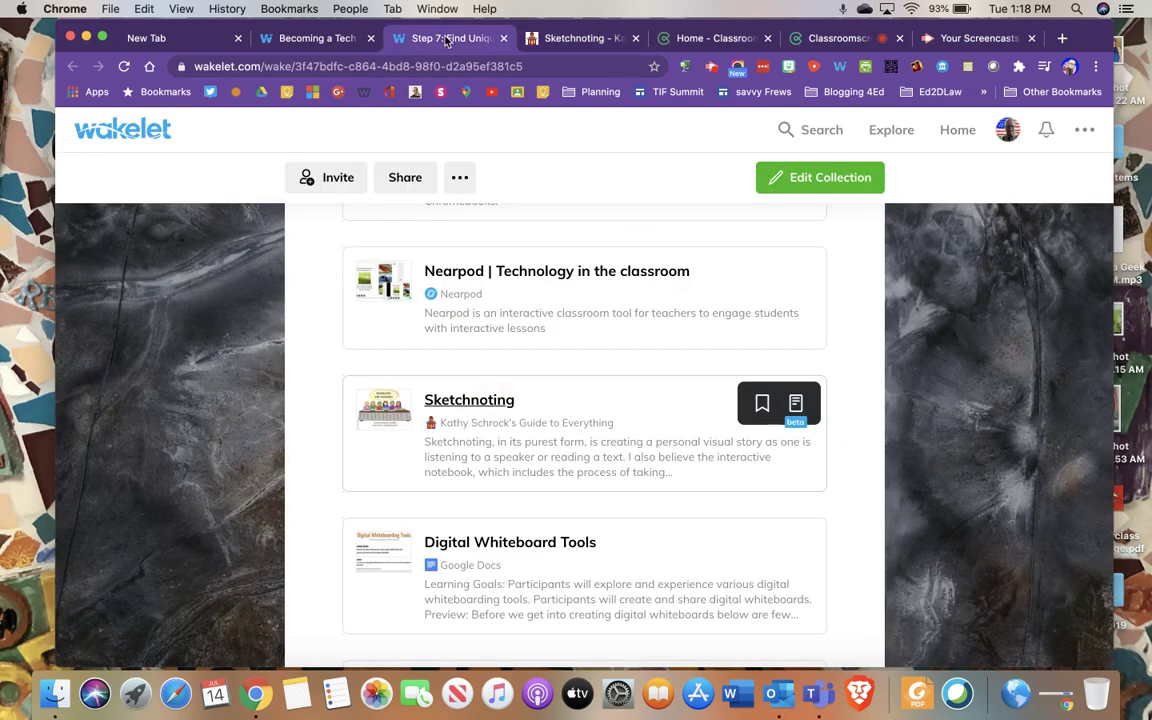
Step: Open the Powtoon resource from the Wakelet collection and go to its sign-up page
scroll(490, 408, down, 2)
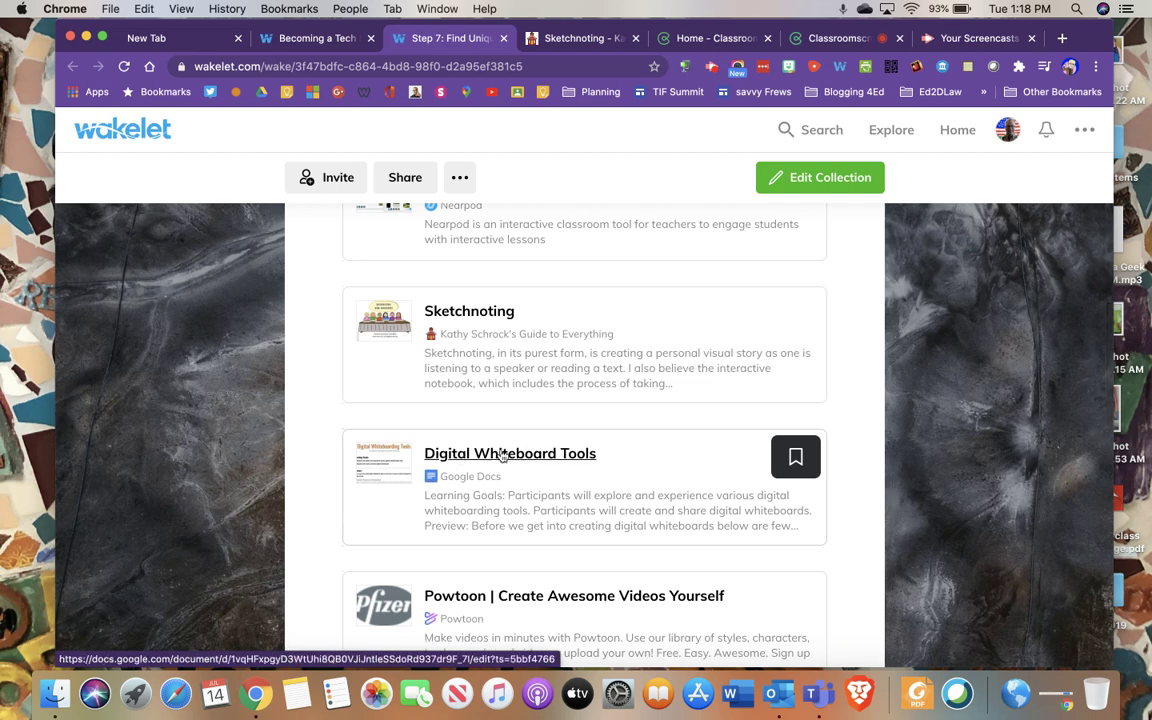
scroll(503, 455, down, 1)
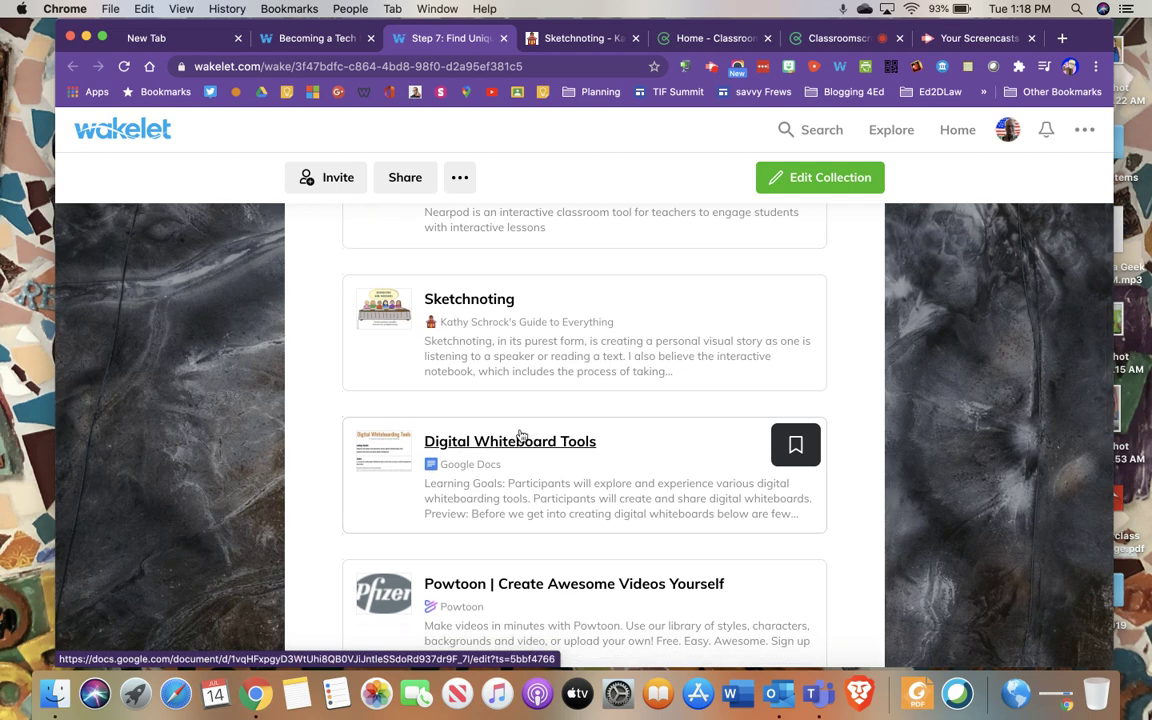
scroll(519, 437, down, 3)
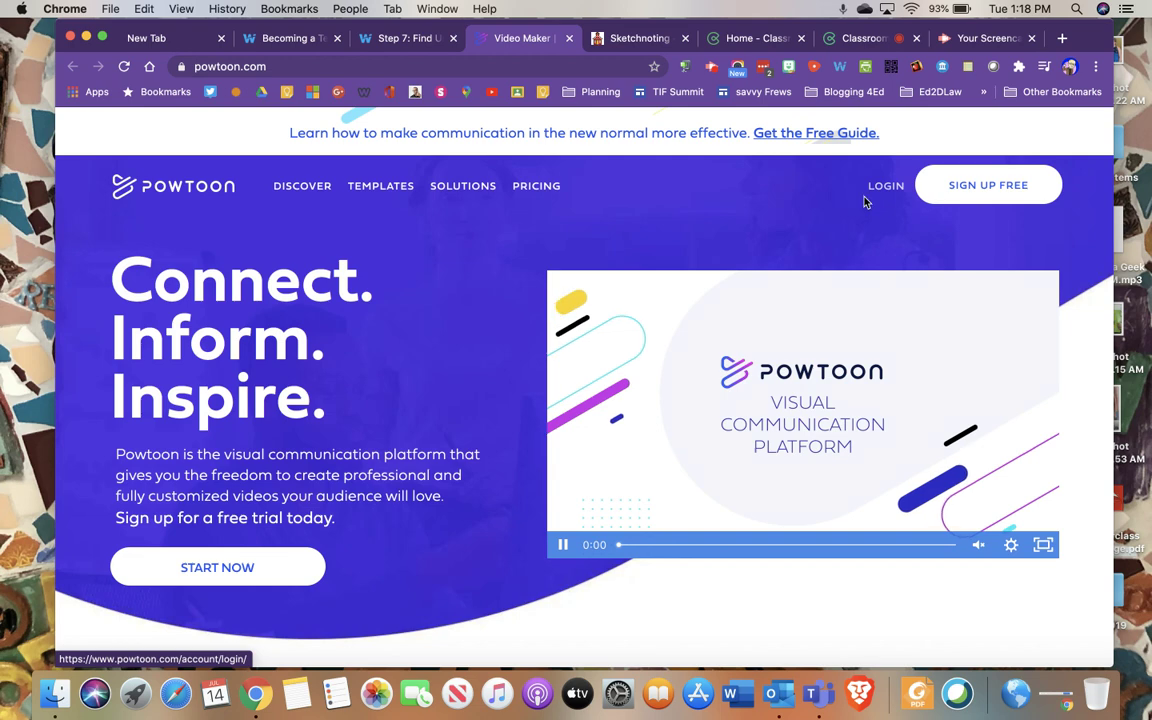
click(226, 578)
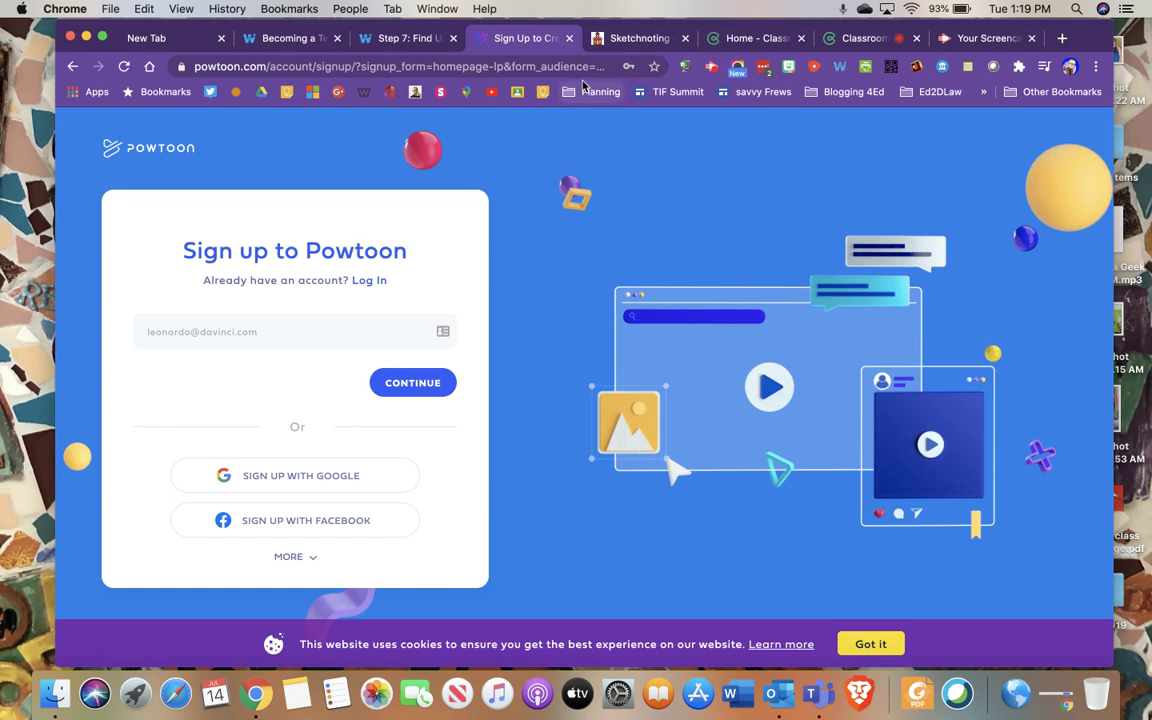
Step: Open Microsoft Whiteboard from the Wakelet collection, create a new whiteboard and draw a red freehand squiggle on it
click(394, 35)
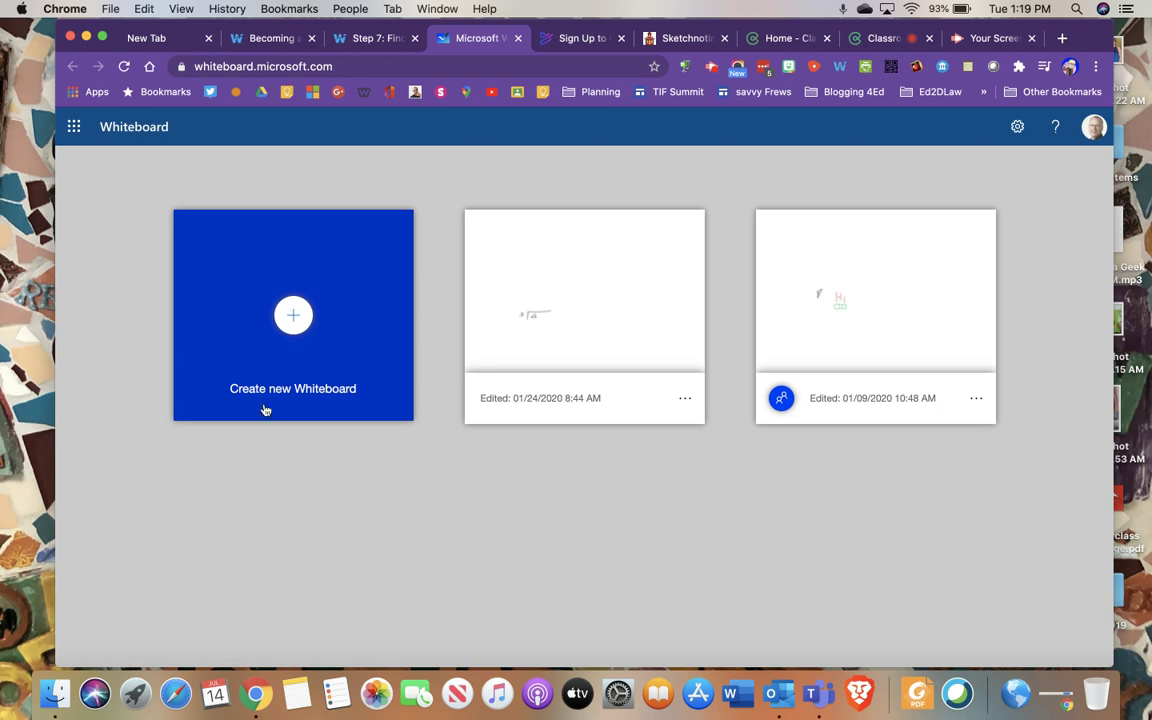
click(294, 318)
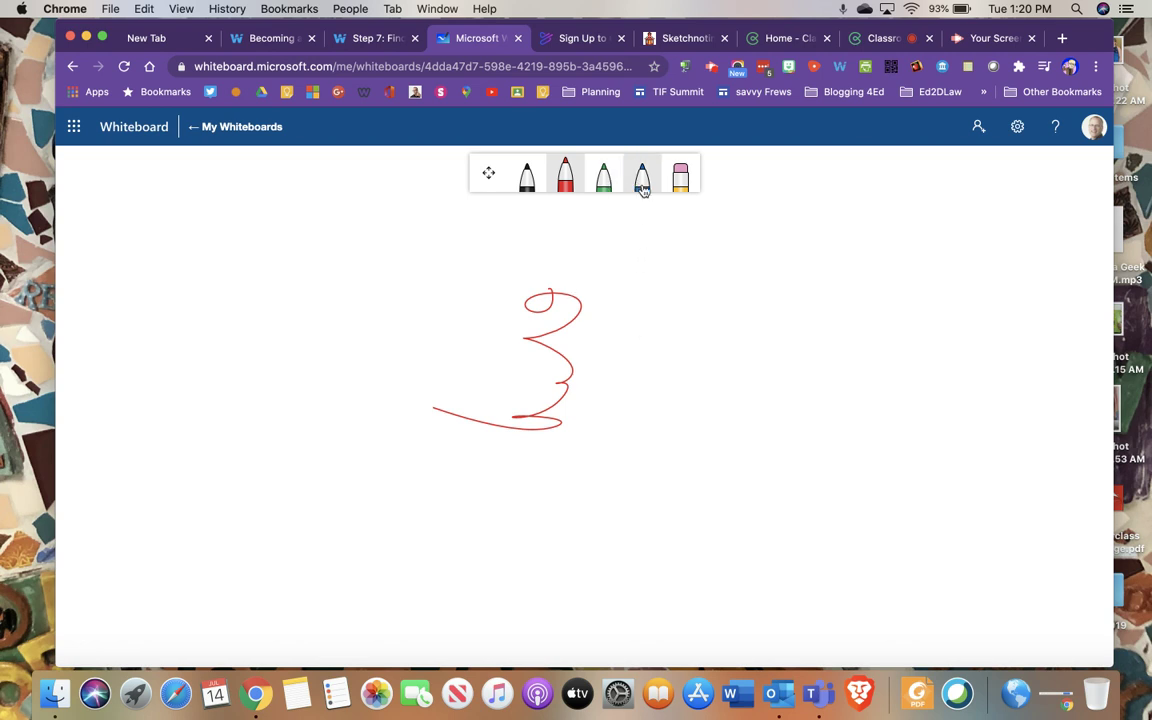
Step: Show the whiteboard's sharing options and draw a red box with a green squiggle inside it, beside the first drawing
click(978, 127)
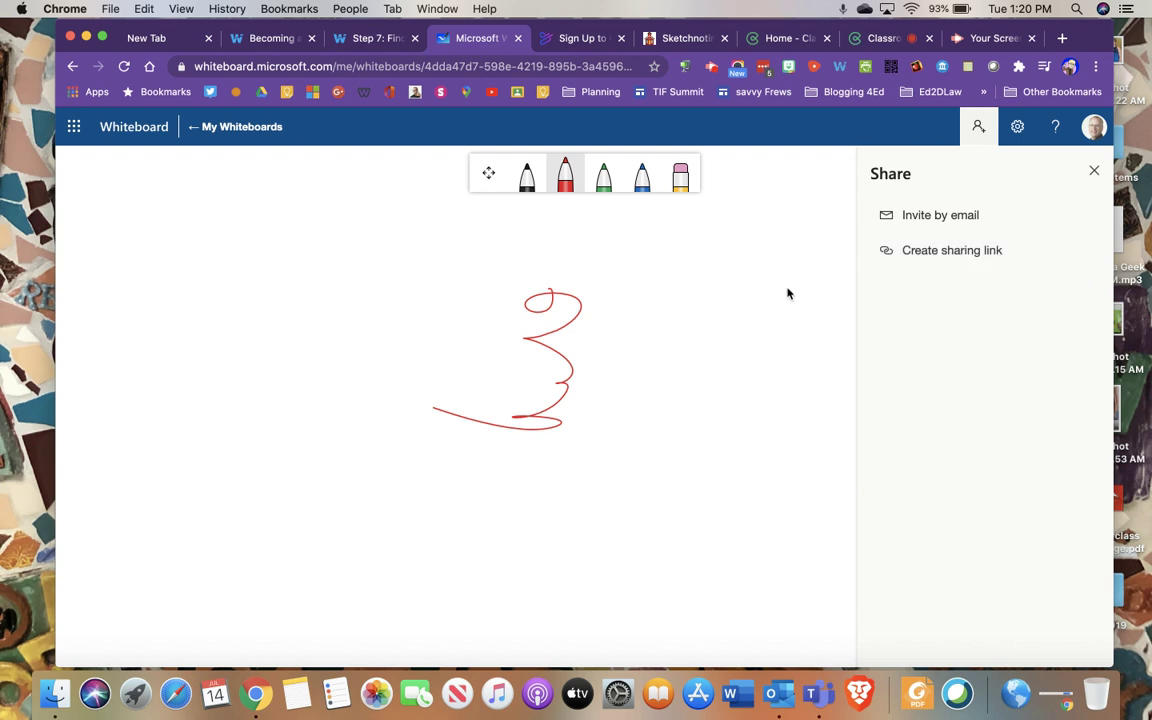
mouse_move(693, 290)
mouse_down()
mouse_move(756, 342)
mouse_move(744, 271)
mouse_move(678, 291)
mouse_move(694, 327)
mouse_move(718, 313)
mouse_up()
click(603, 175)
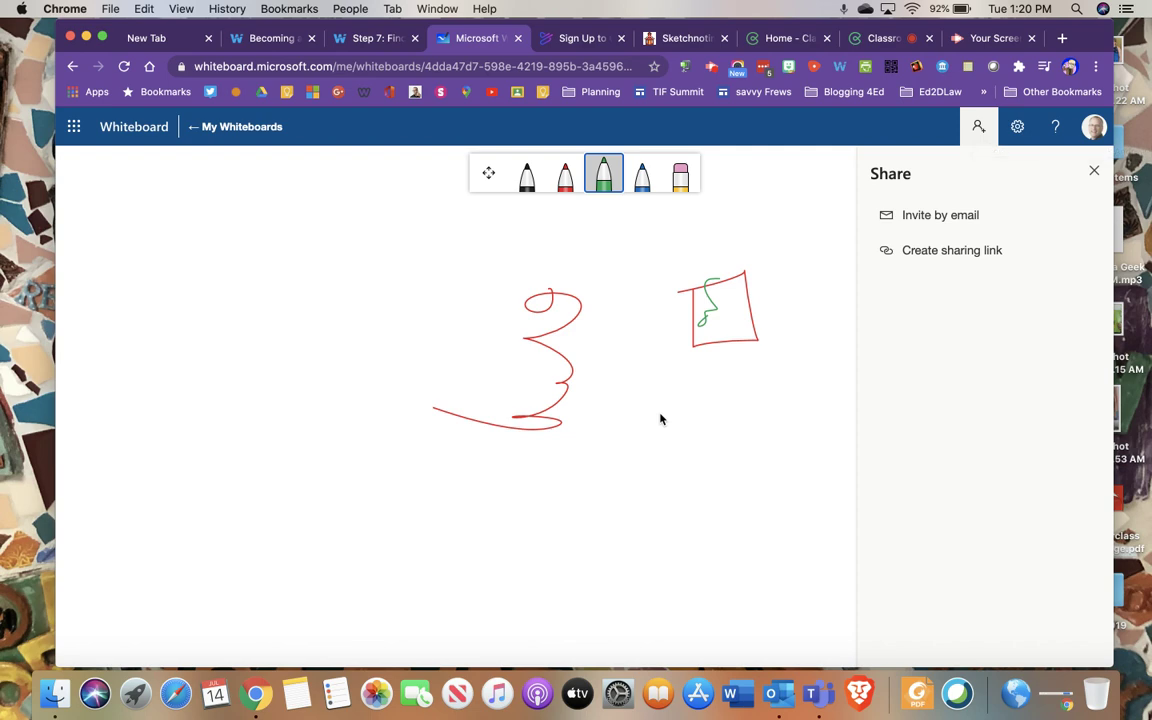
Step: Open Twiddla from the Wakelet collection and draw two overlapping blue squares on its whiteboard
click(370, 40)
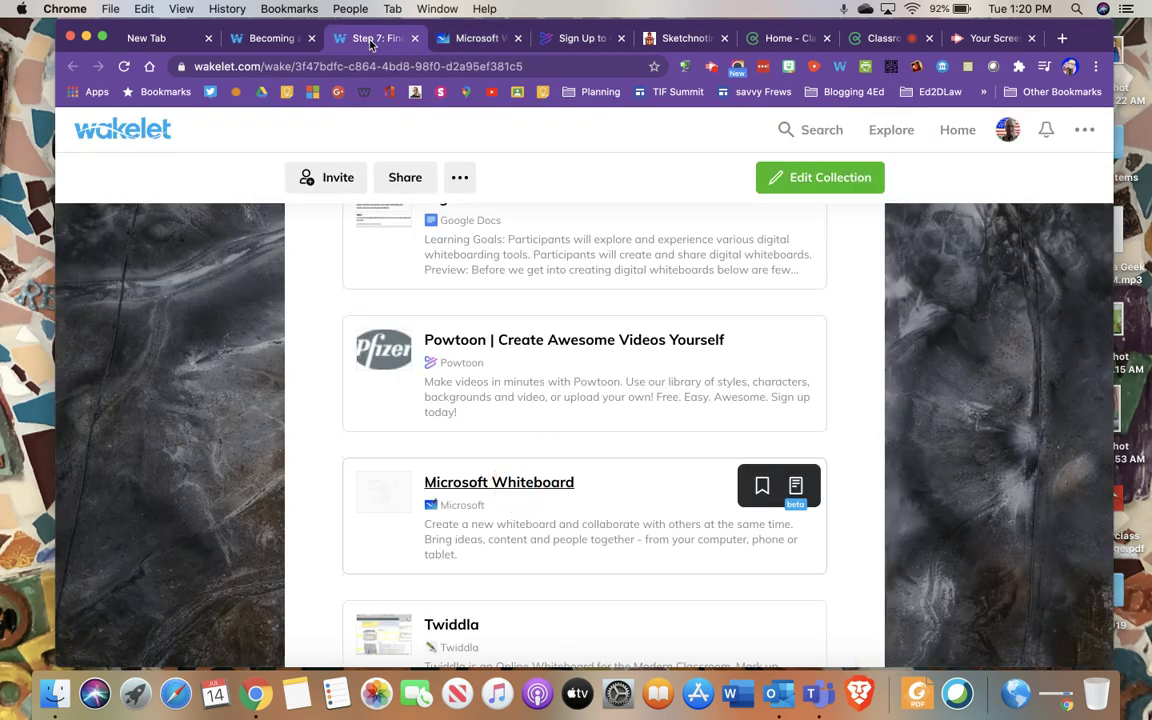
scroll(524, 508, down, 3)
scroll(525, 509, down, 5)
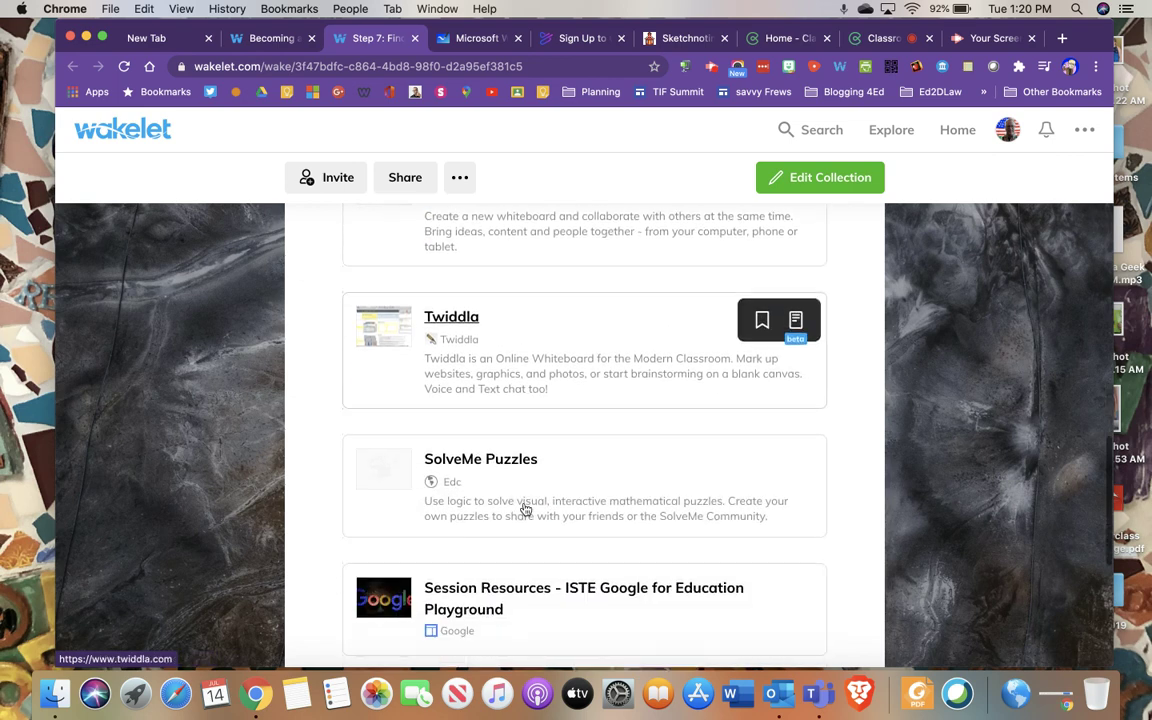
scroll(525, 509, up, 3)
scroll(525, 508, down, 2)
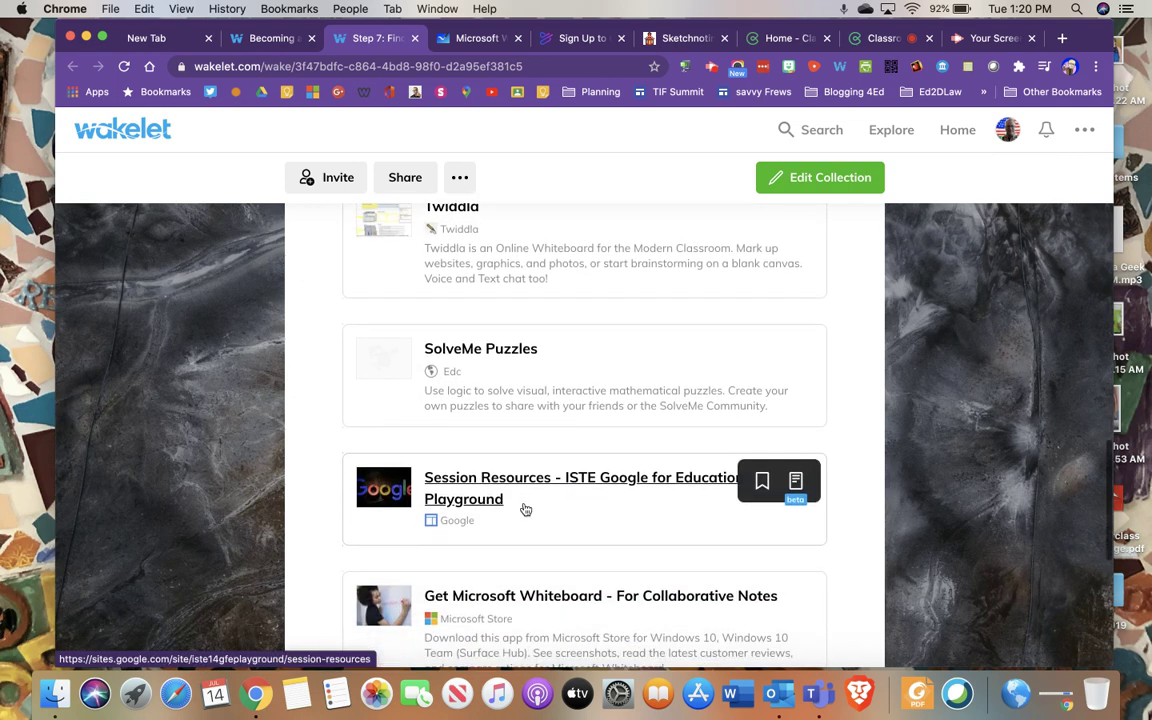
scroll(525, 508, up, 3)
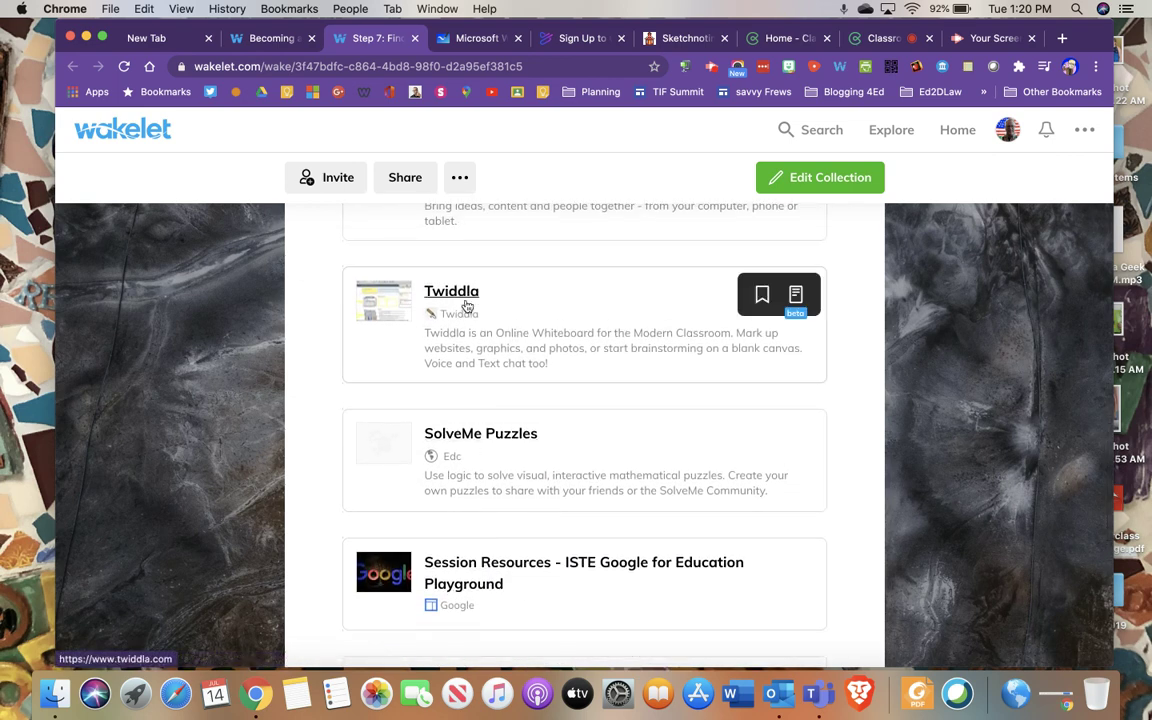
click(465, 298)
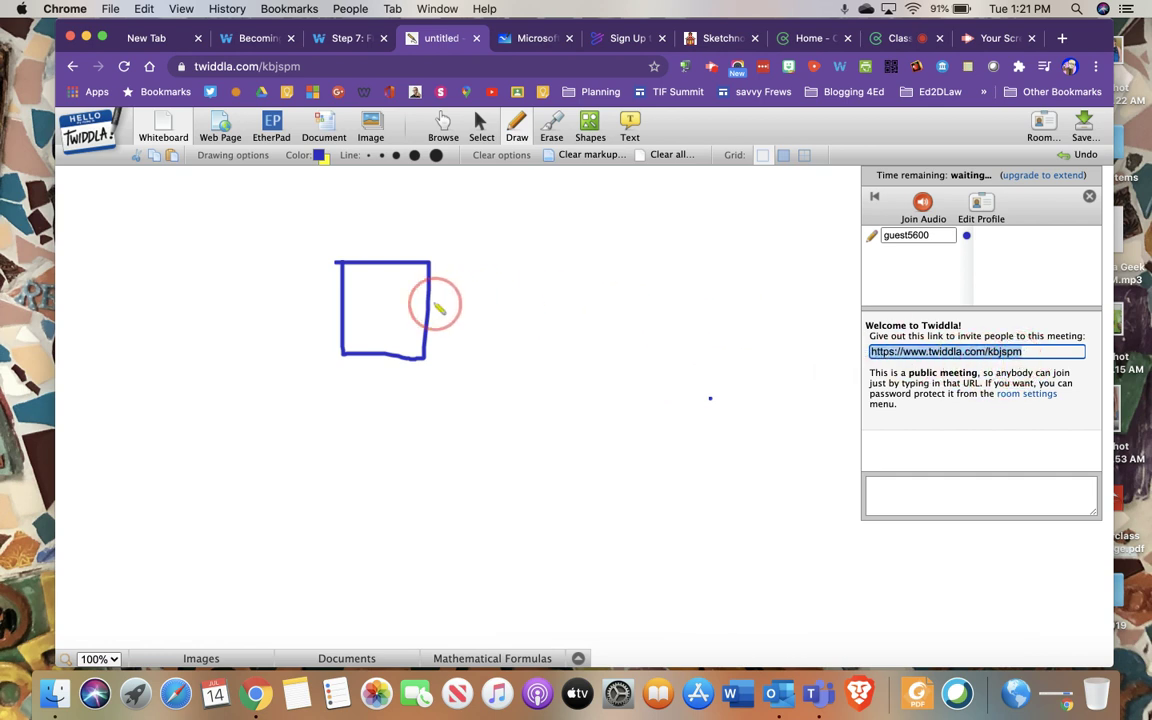
mouse_move(432, 304)
mouse_down()
mouse_move(481, 303)
mouse_move(476, 393)
mouse_move(386, 396)
mouse_move(385, 357)
mouse_up()
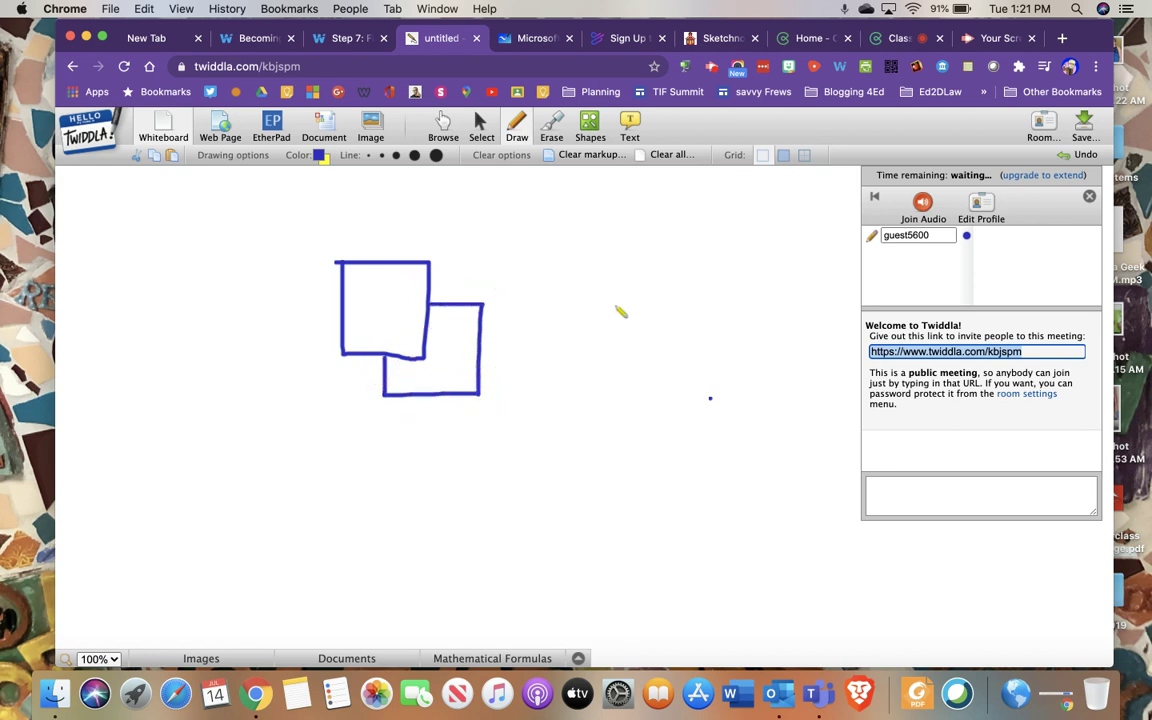